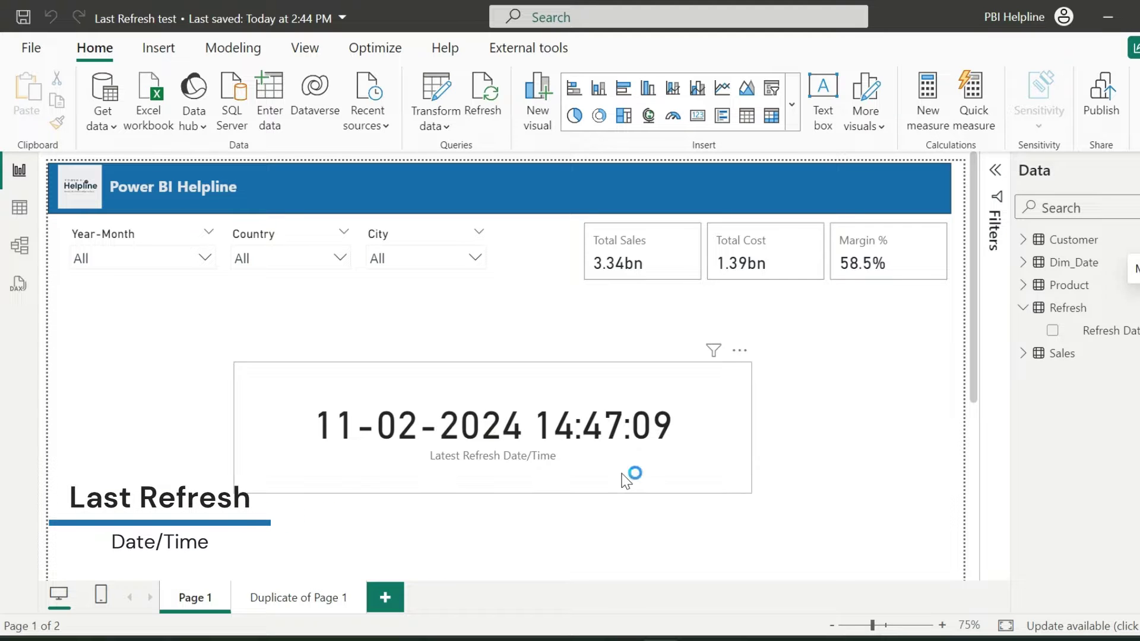
Open the Power Query Editor and start a new blank query
left_click(436, 125)
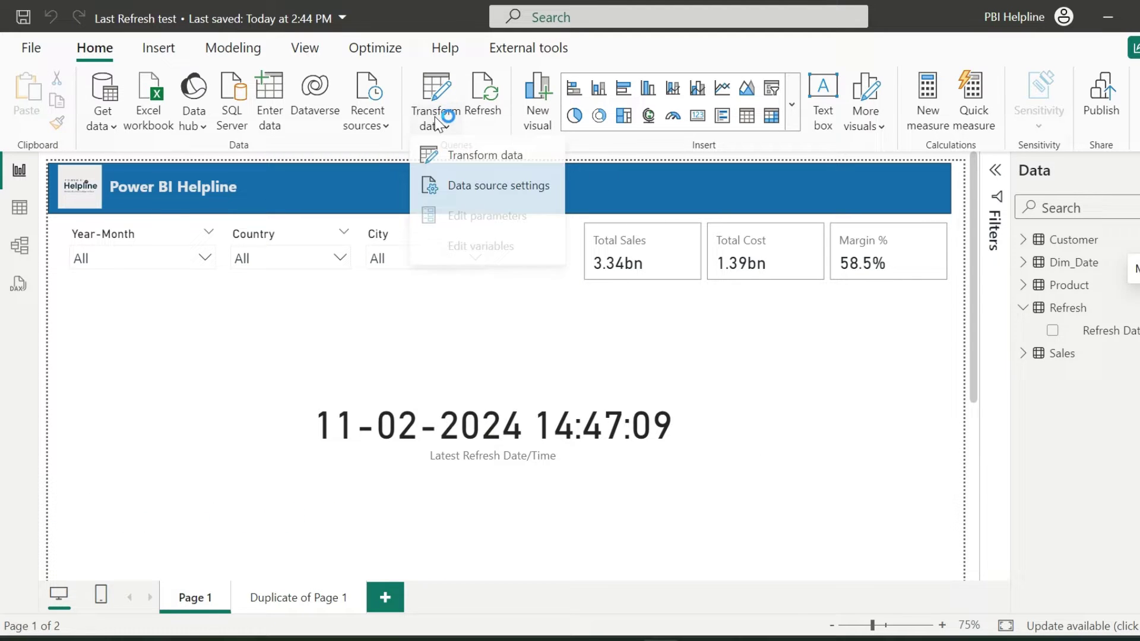
left_click(453, 156)
left_click(76, 98)
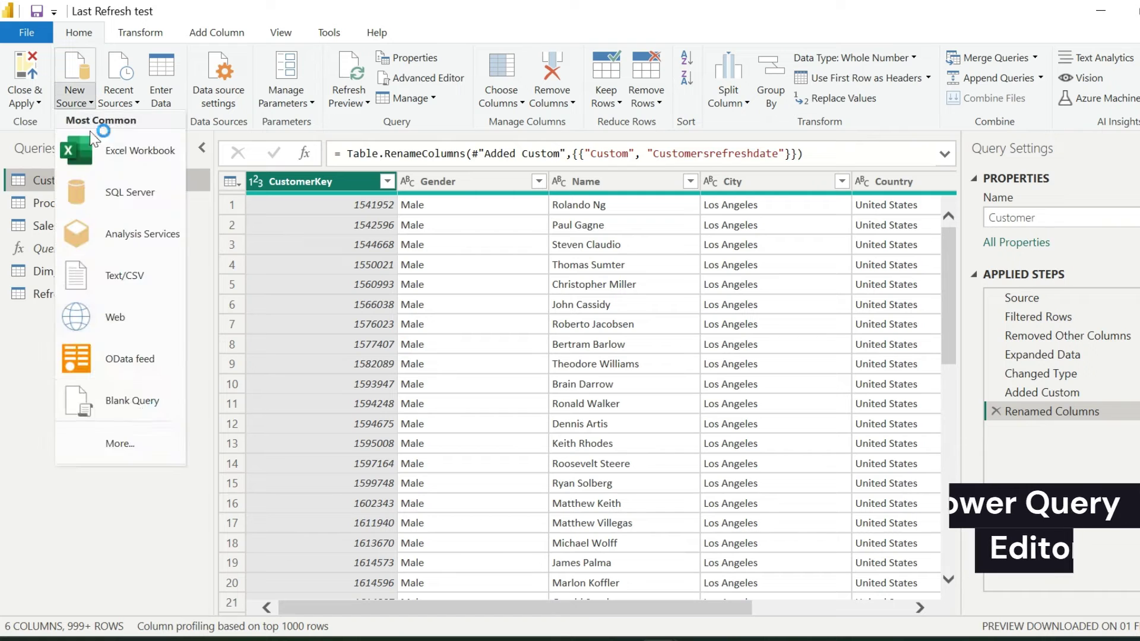
left_click(137, 407)
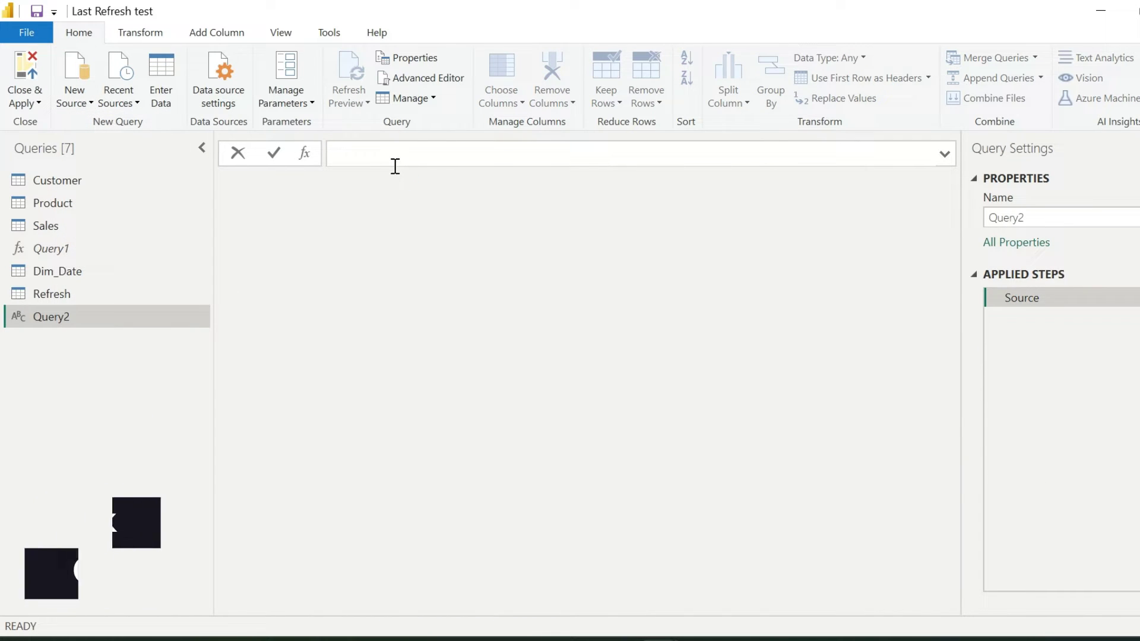
Enter = DateTime.LocalNow(), convert it to a table, and set Column1 to Date/Time
left_click(395, 165)
type("= DateTime.LocalN")
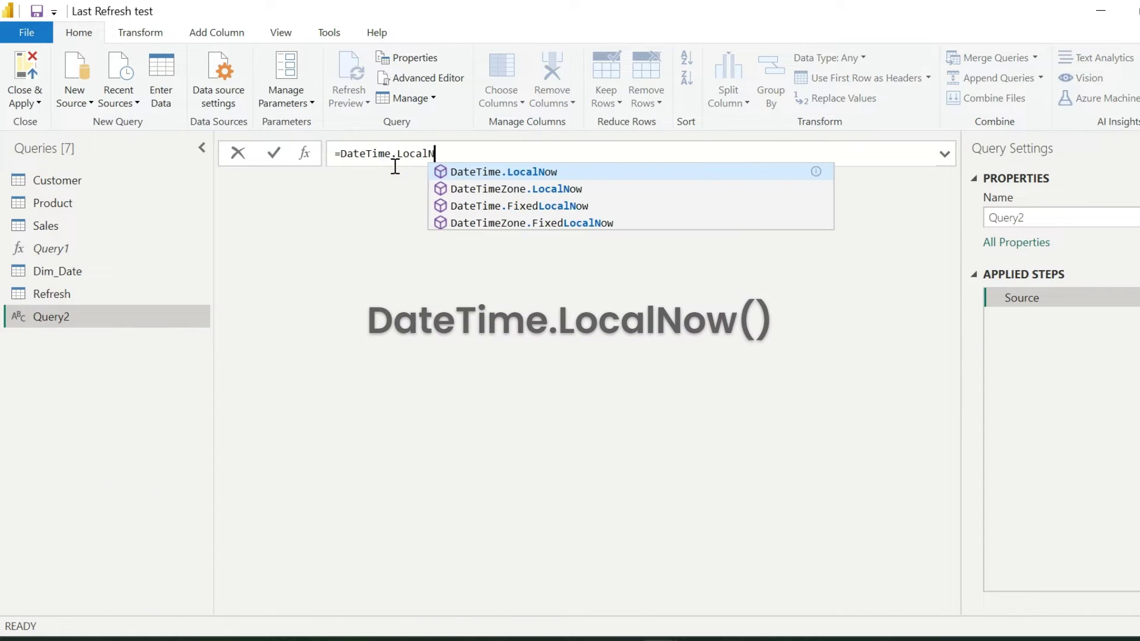
type("ow()")
key("Return")
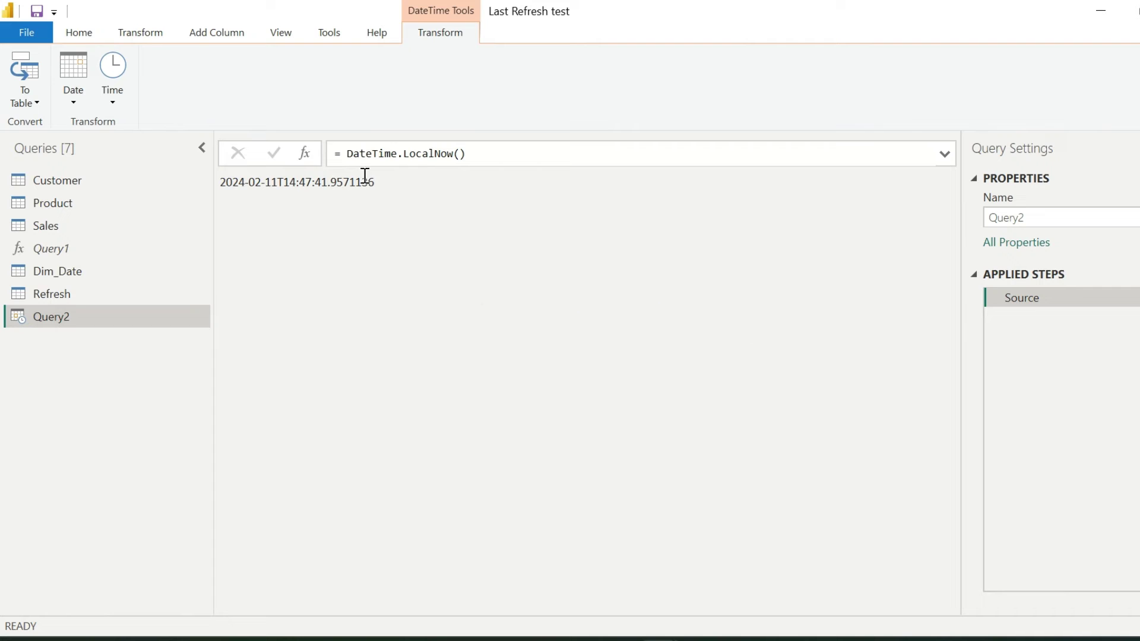
left_click(20, 71)
left_click(255, 181)
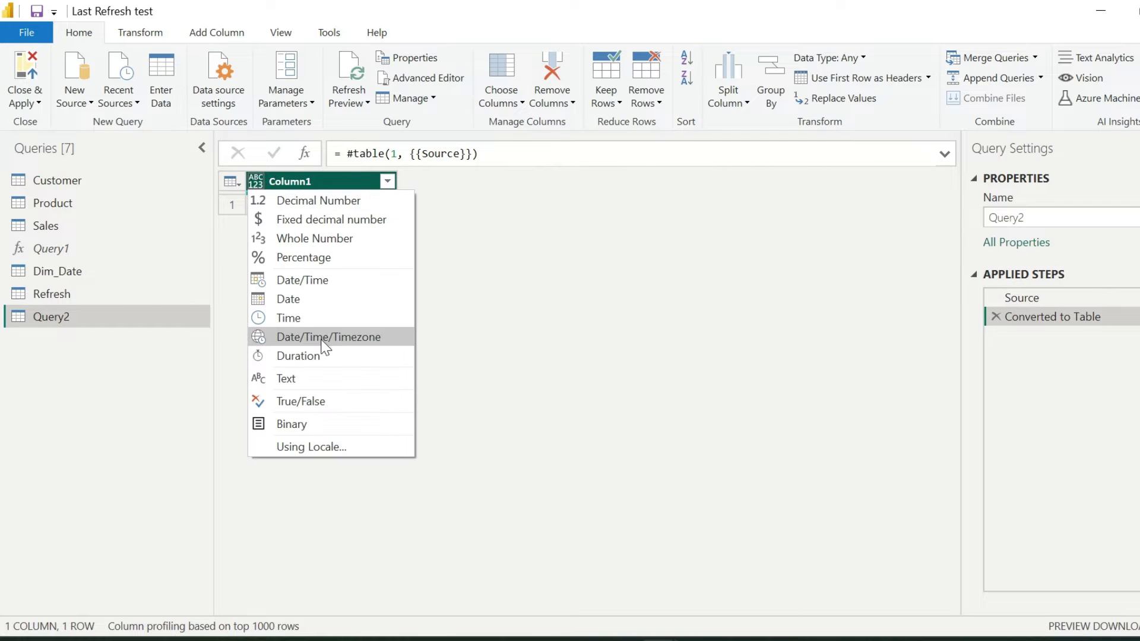
left_click(309, 280)
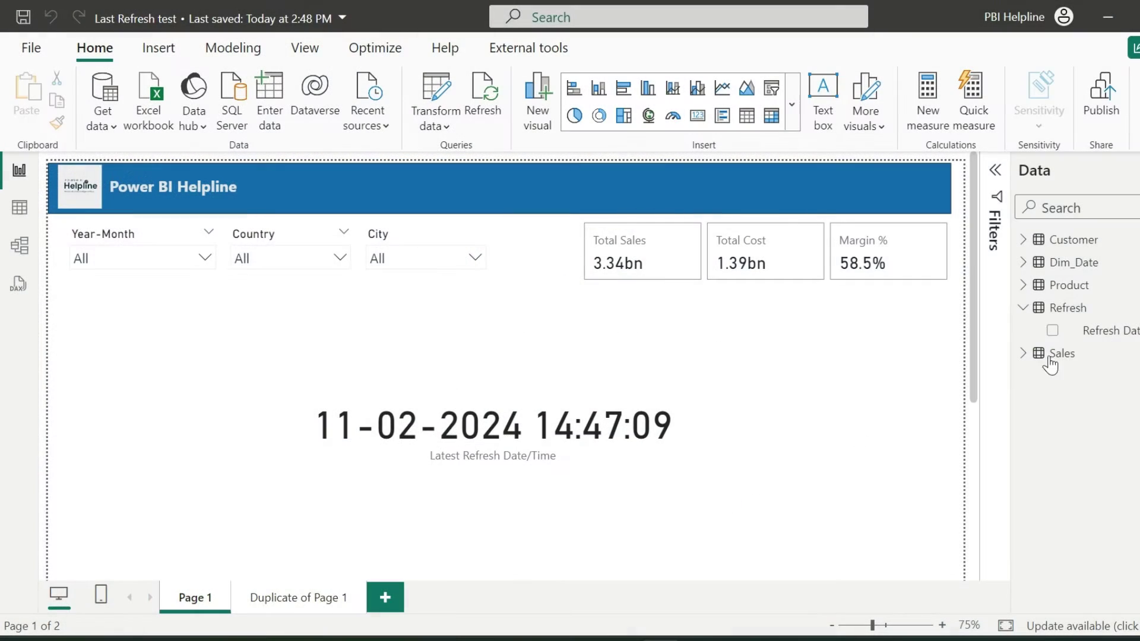
Create the Refresh measure Last Refresh = MAX('Refresh'[Refresh Date/Time]) + TIME(05,30,00)
right_click(1067, 308)
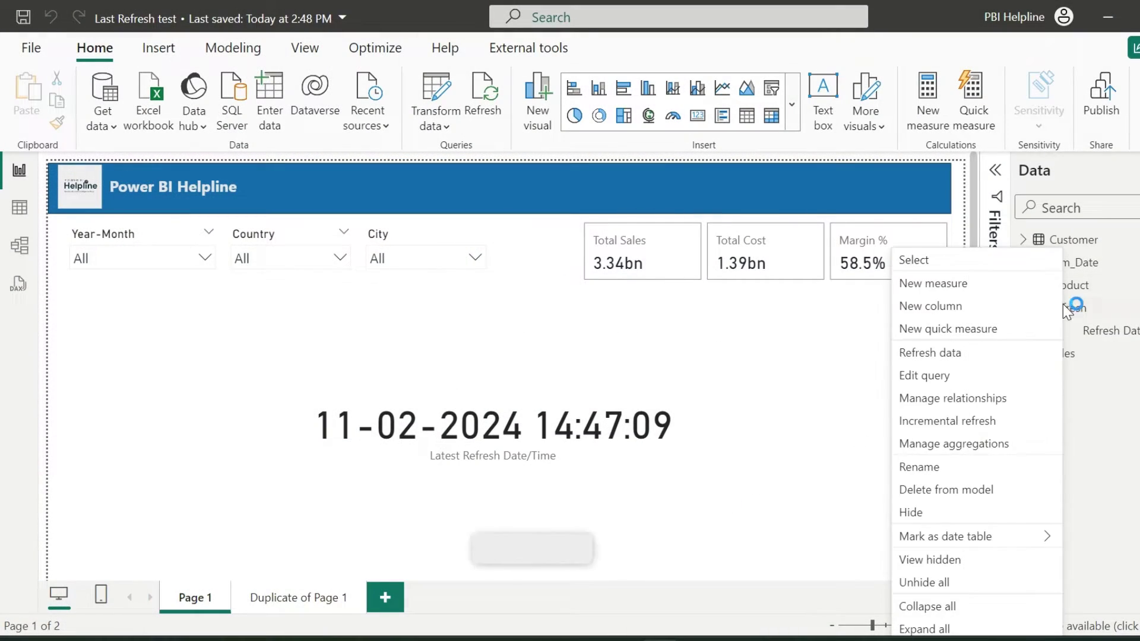
left_click(949, 283)
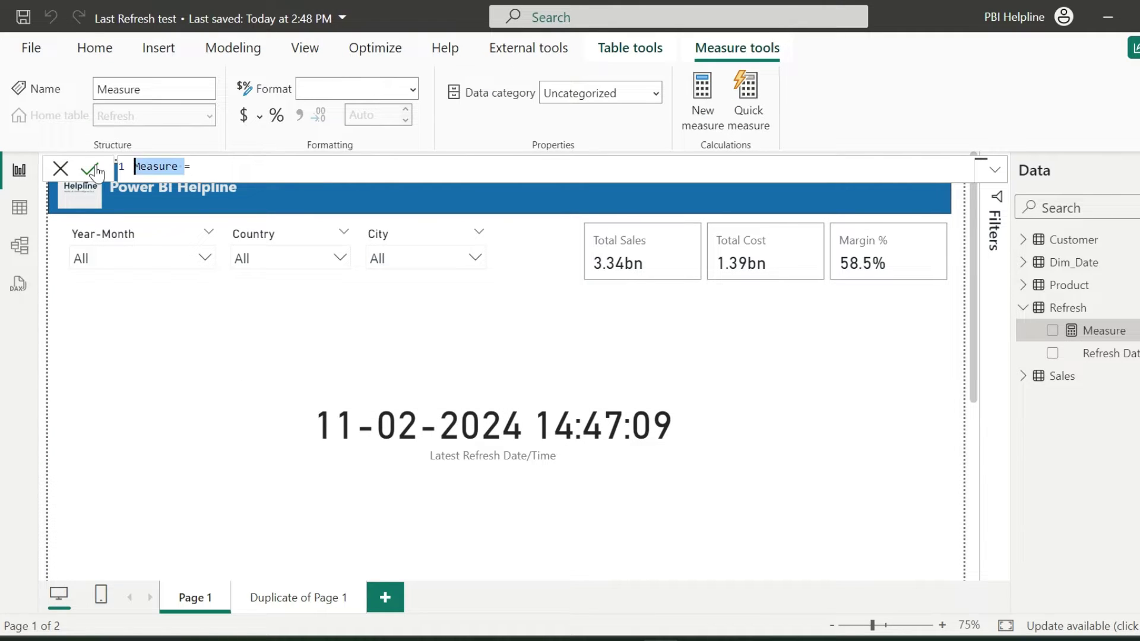
key("BackSpace")
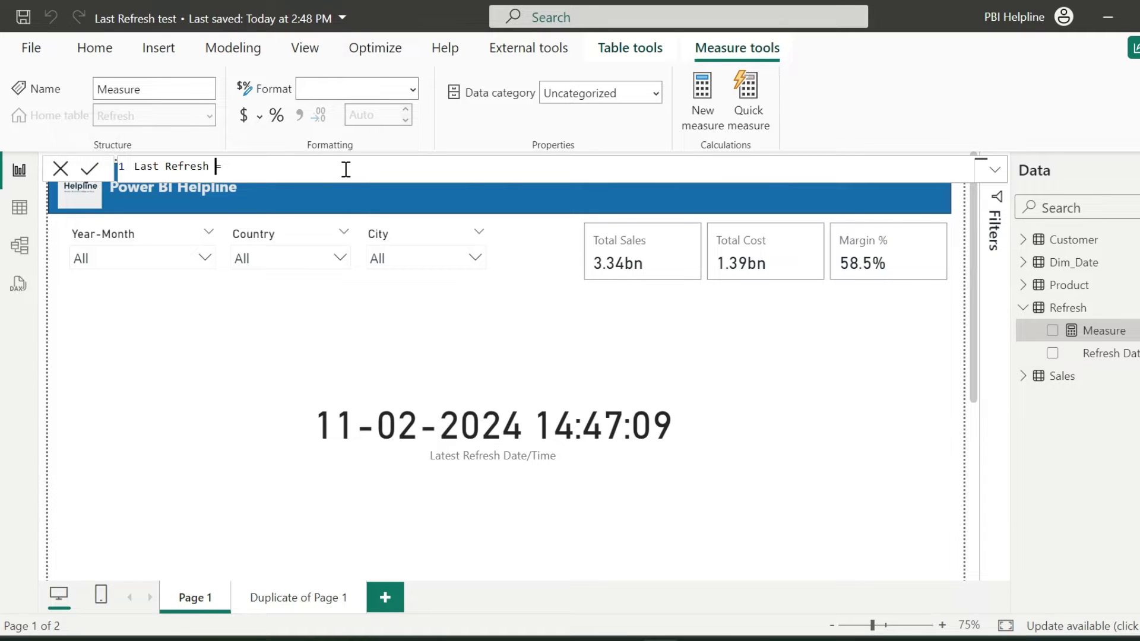
key("shift+Return")
type("MAX('Refresh'[Refresh Date/Time]) +")
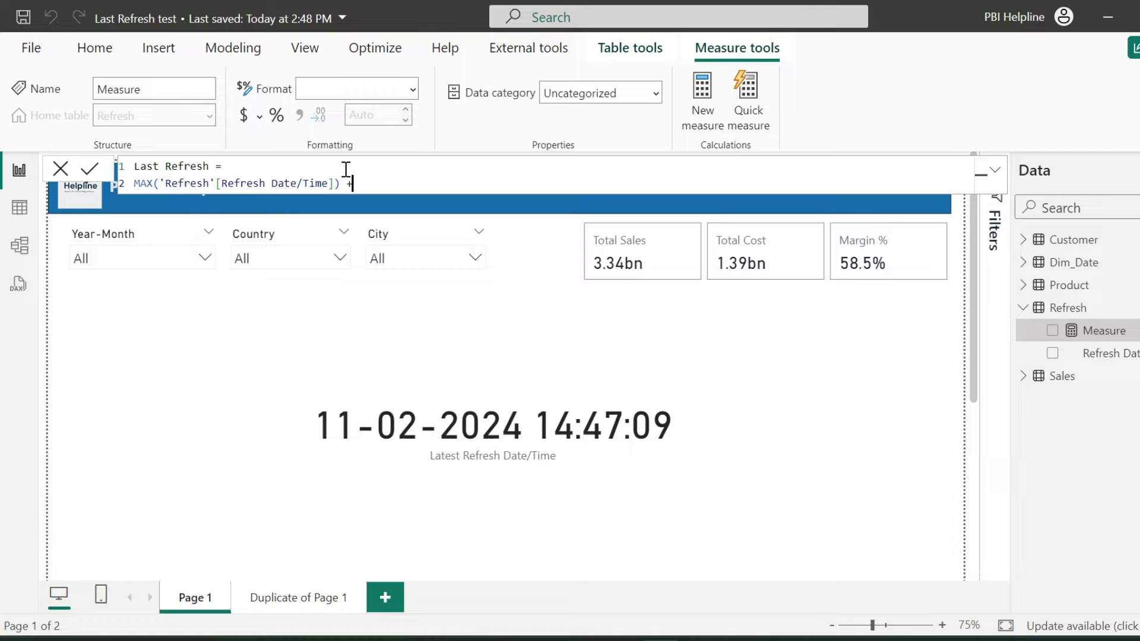
type(" time")
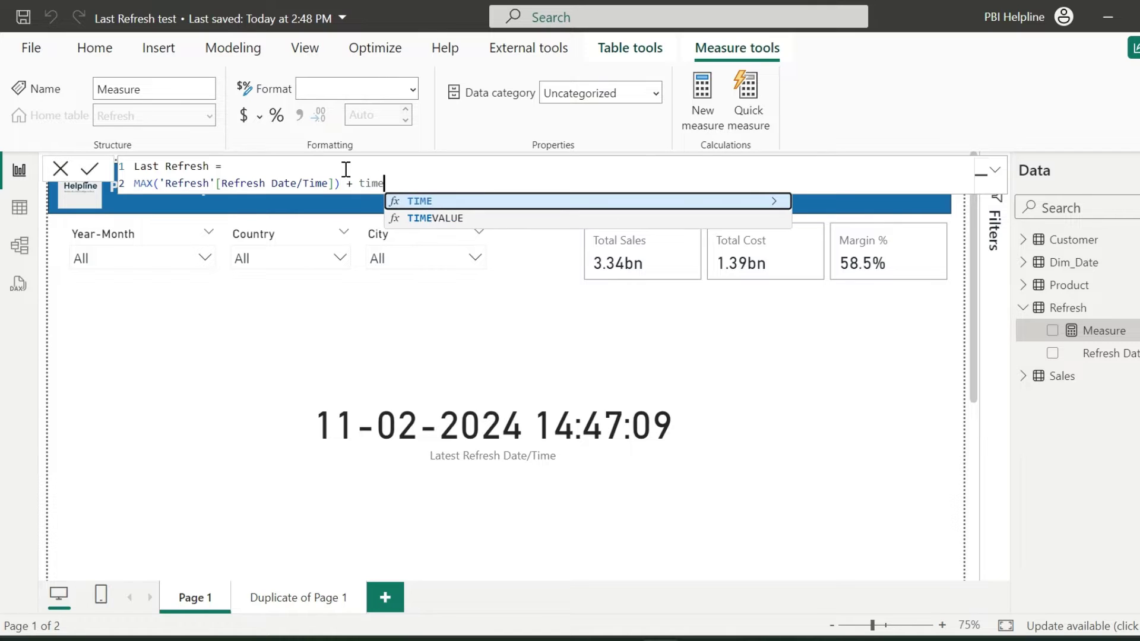
key("Tab")
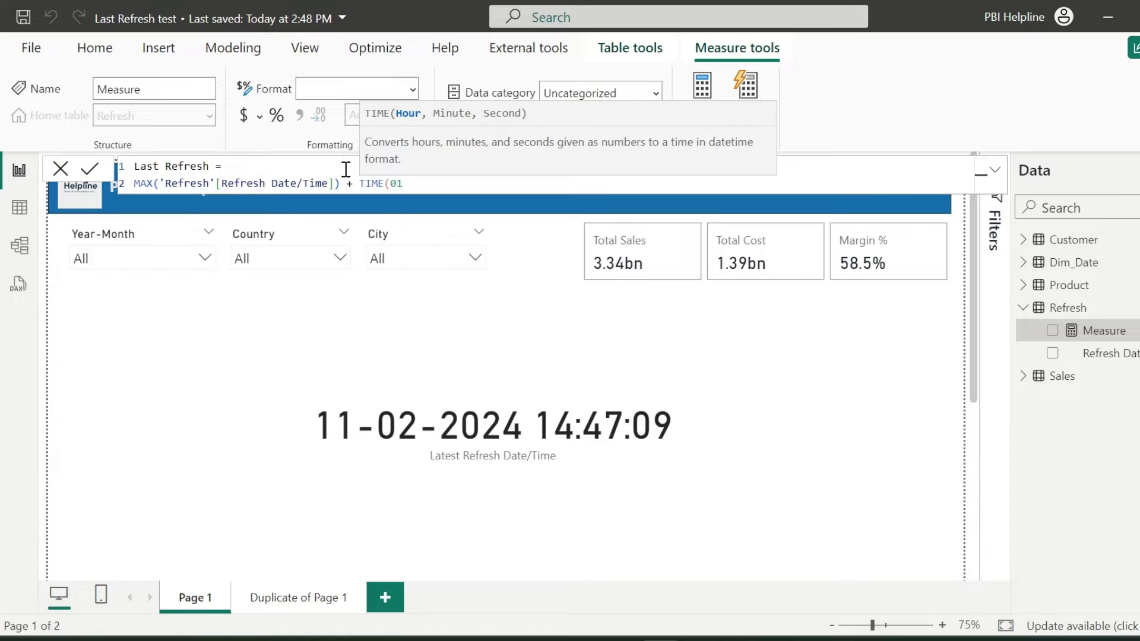
type("01,00,00")
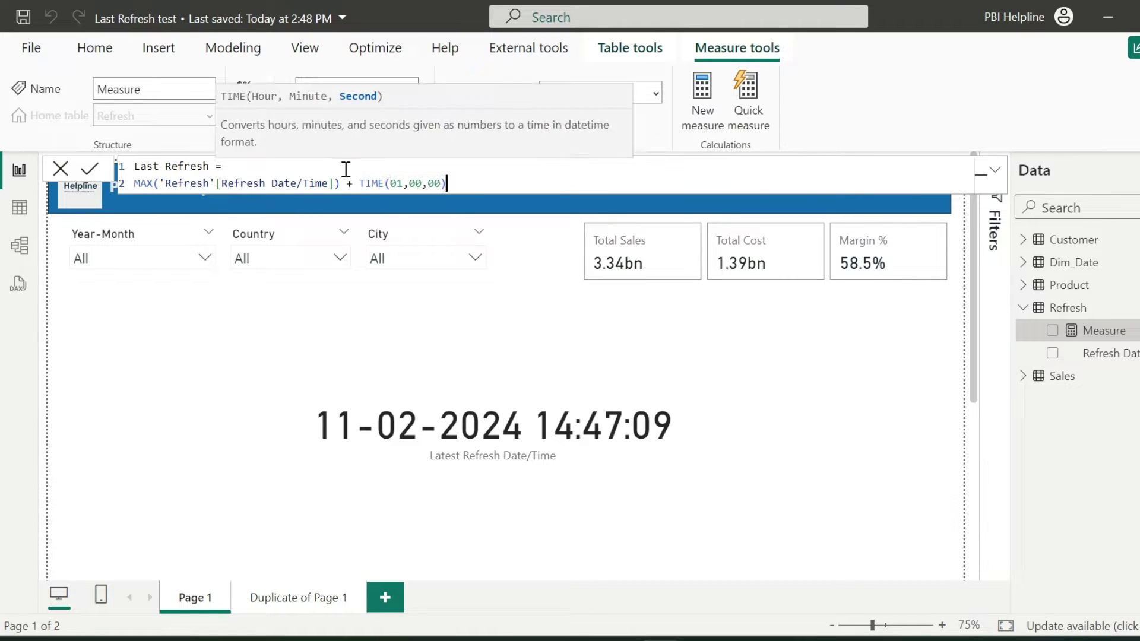
type(")")
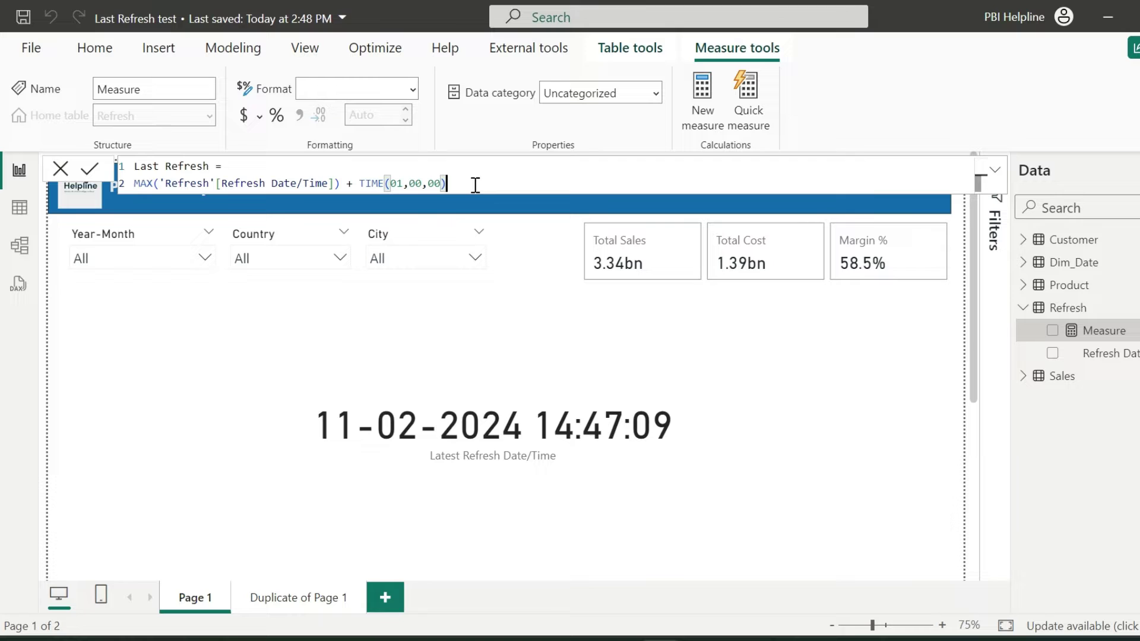
left_click_drag(445, 183, 388, 183)
key("BackSpace")
type("05")
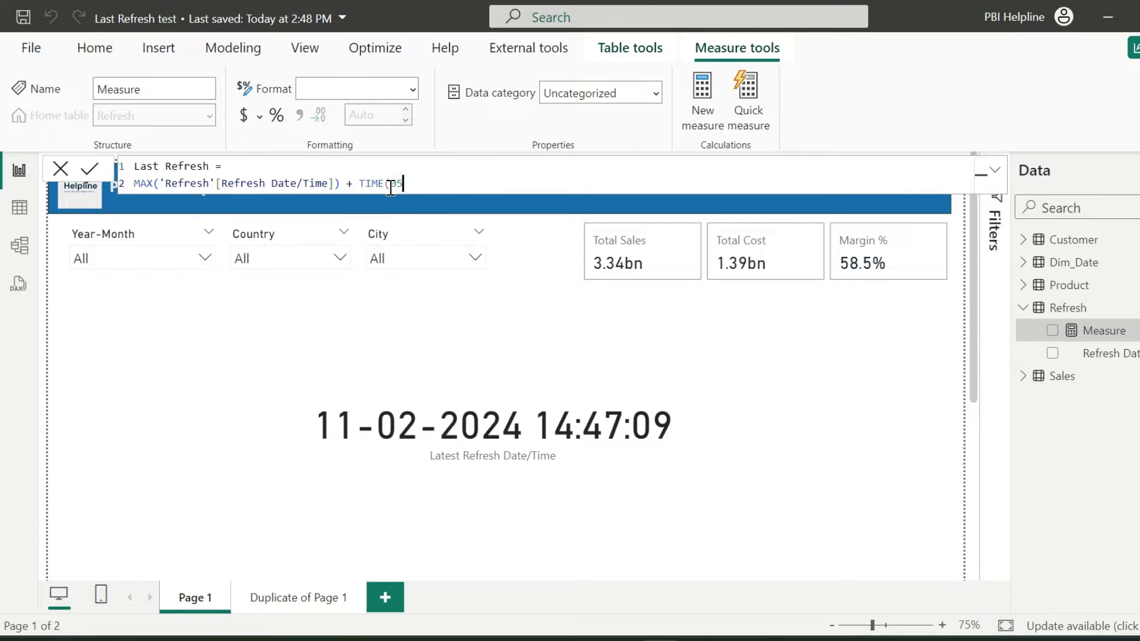
type(",30,00)")
key("Return")
Replace the refresh card's old field with the Last Refresh measure
left_click(689, 480)
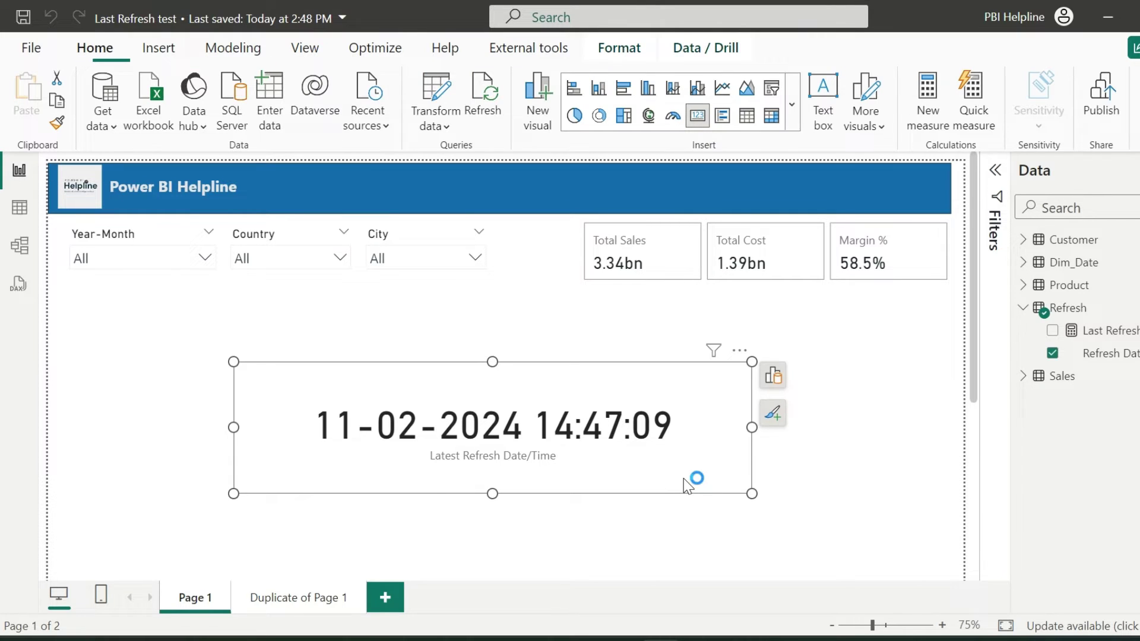
left_click(772, 376)
left_click(953, 519)
left_click(1052, 330)
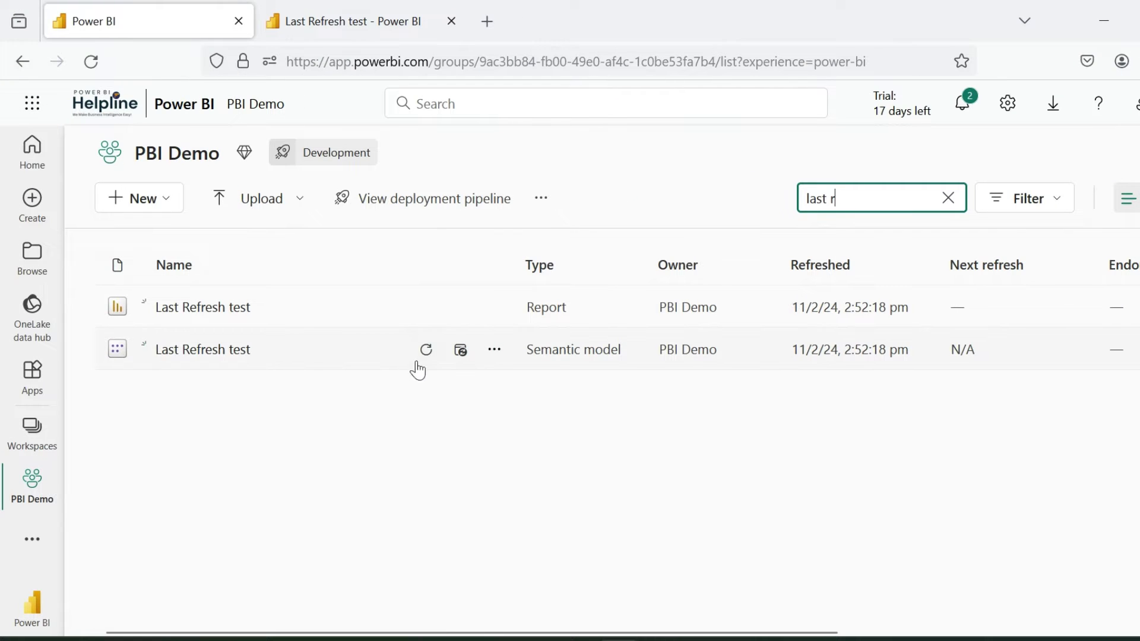
Refresh the Last Refresh test semantic model now, check the report, and return to the workspace
left_click(425, 355)
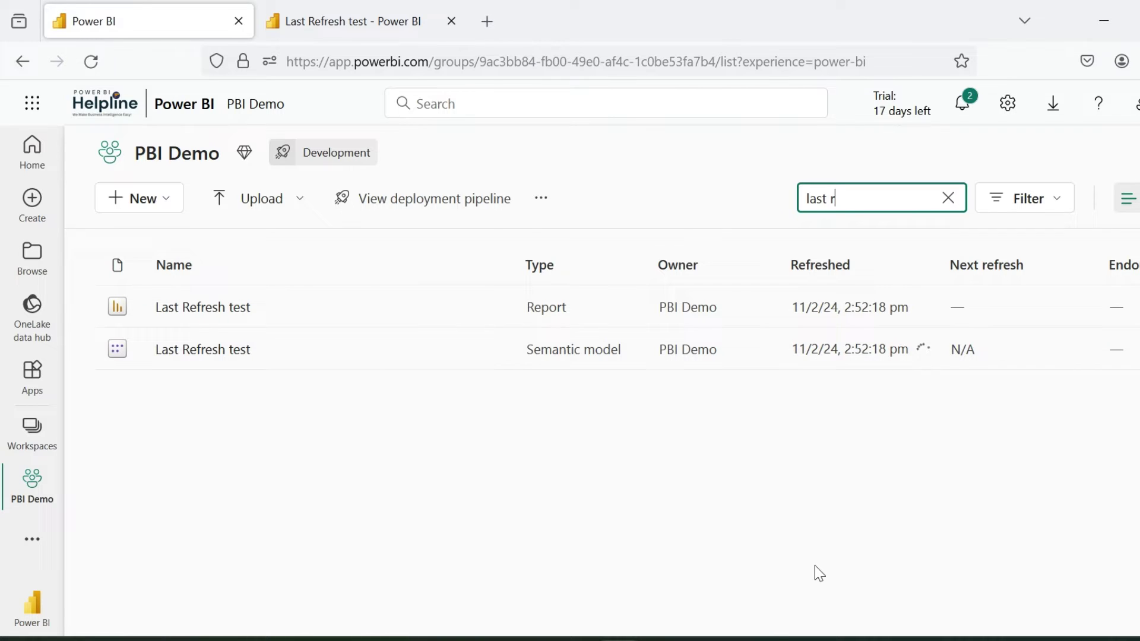
key("ctrl+Tab")
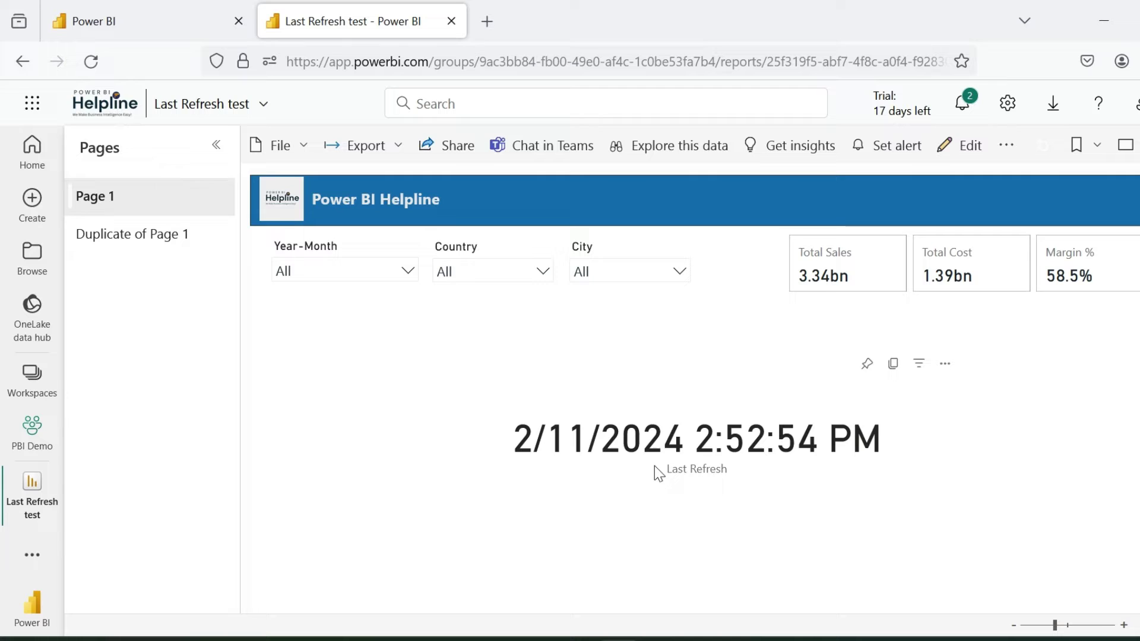
left_click(166, 24)
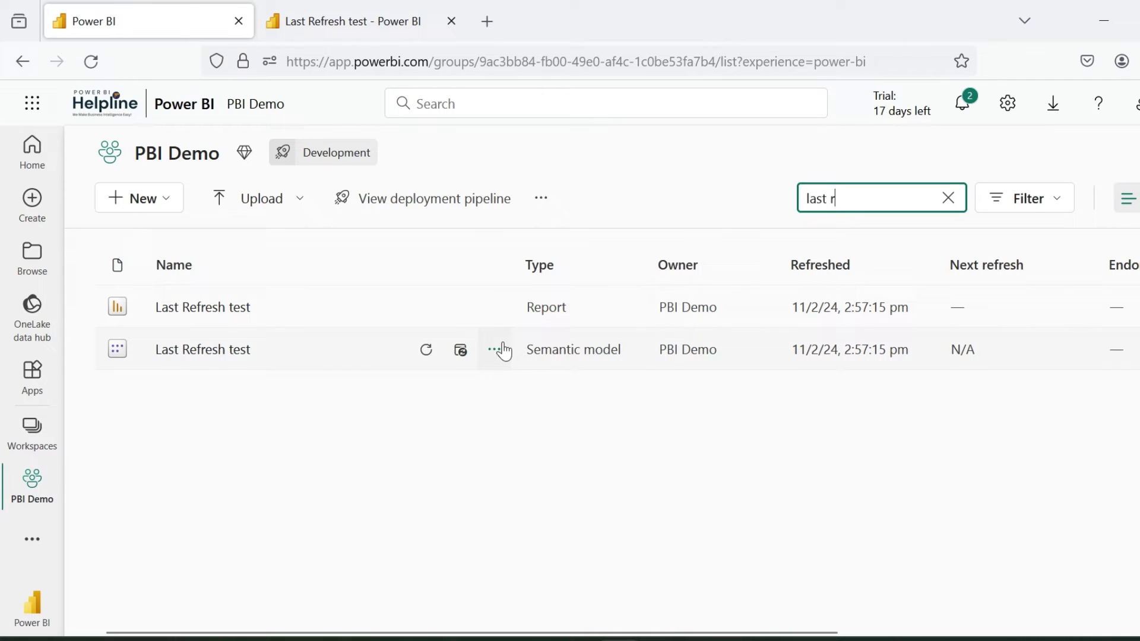
Review the semantic model's refresh history for the 2:57:15 pm refresh, then go back to the report
left_click(493, 351)
left_click(522, 518)
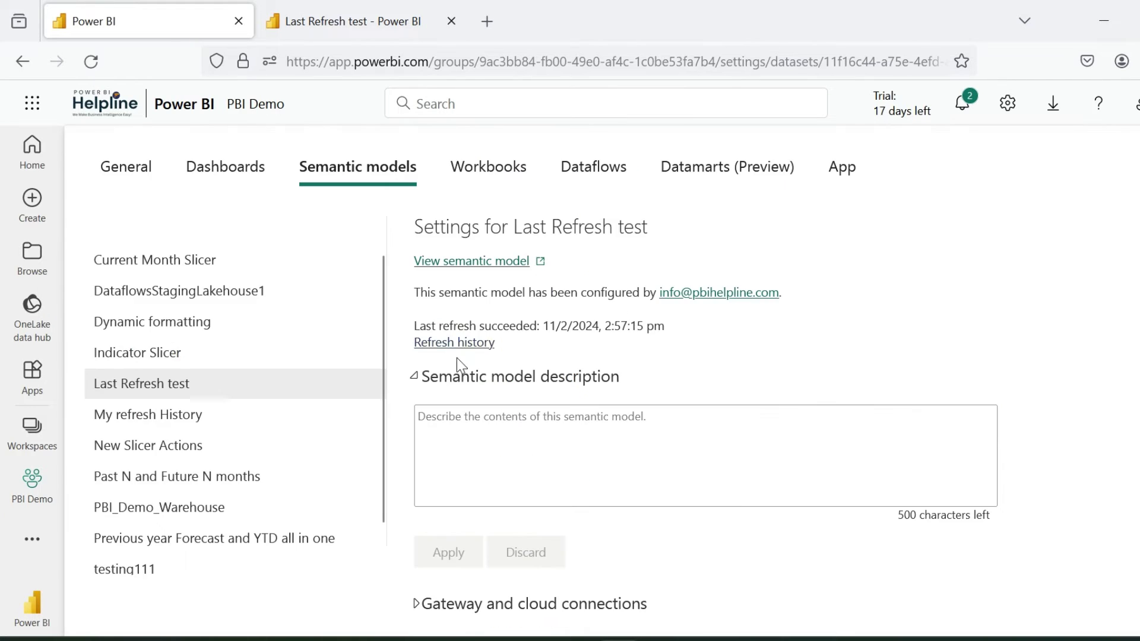
left_click(455, 340)
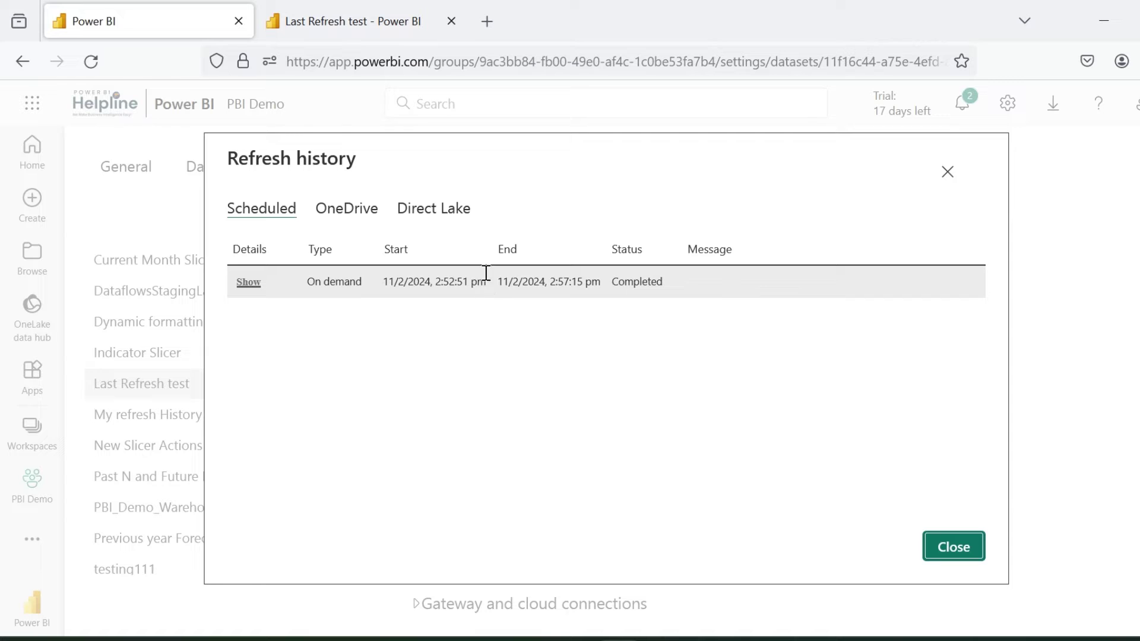
left_click(374, 25)
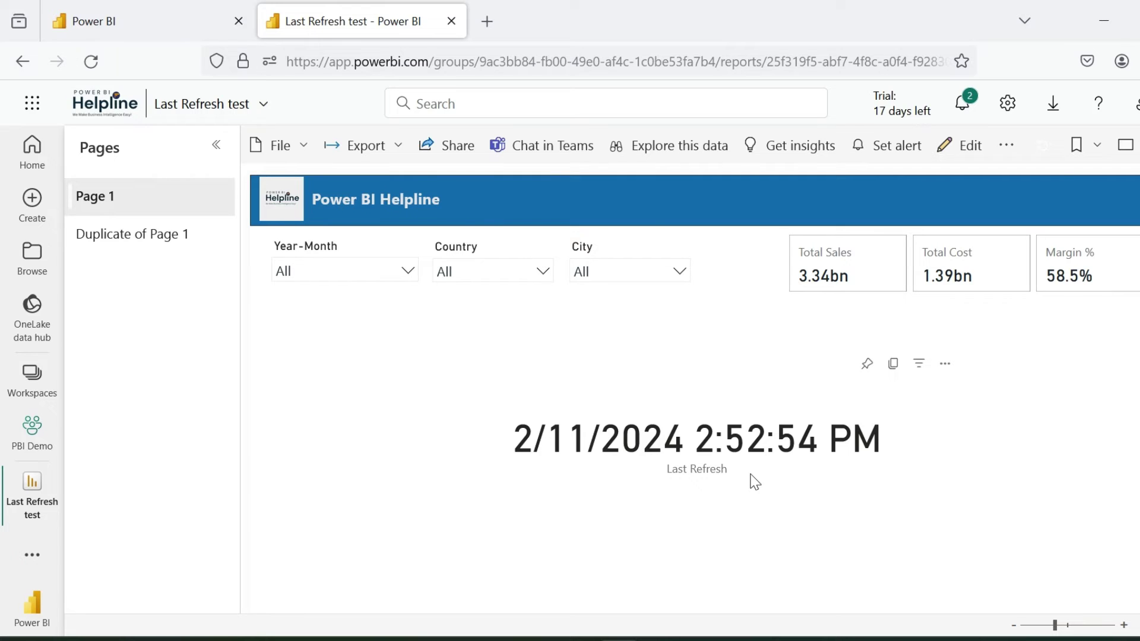
Switch back to Power BI Desktop
key("alt+Tab")
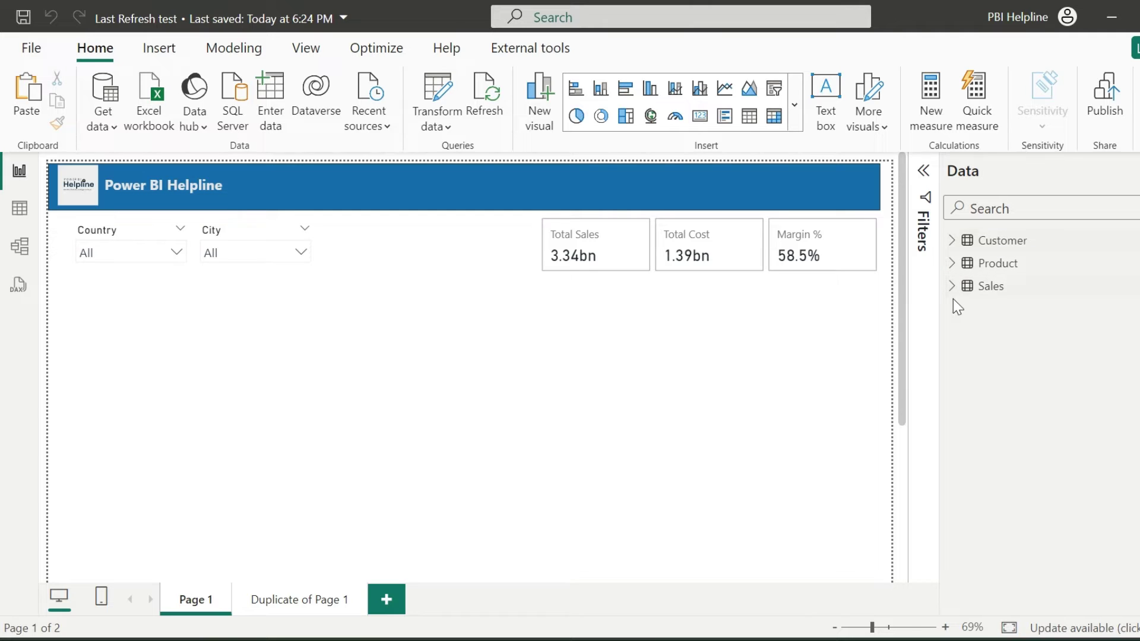
Add a refresh Sales column to Sales as UTCNOW() + TIME(05,30,00) and copy its formula
right_click(1003, 286)
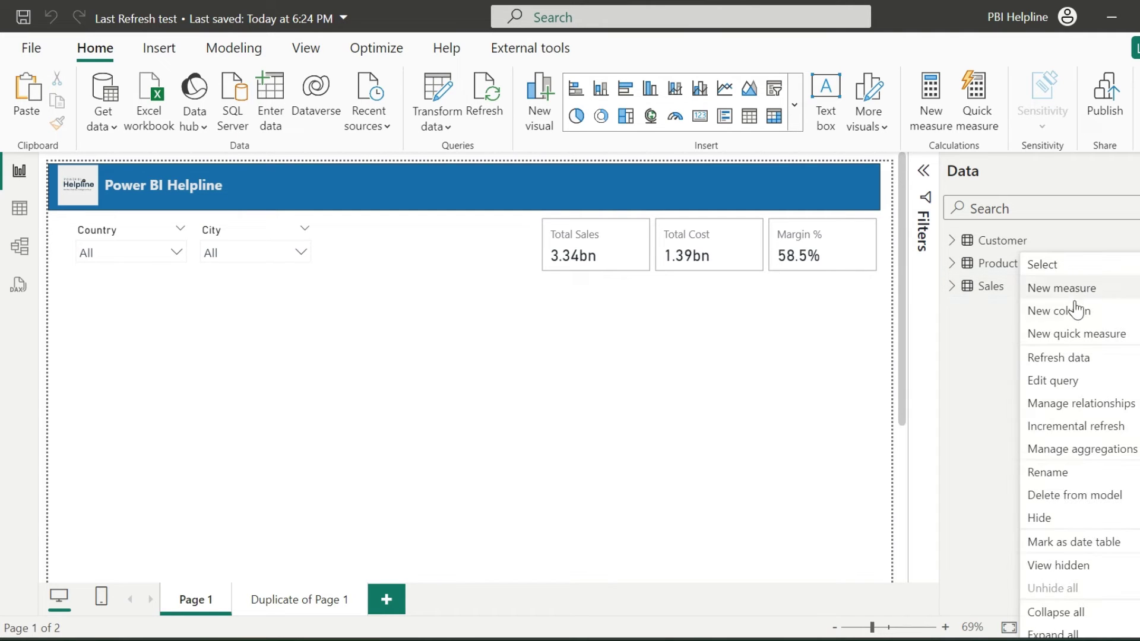
key("Escape")
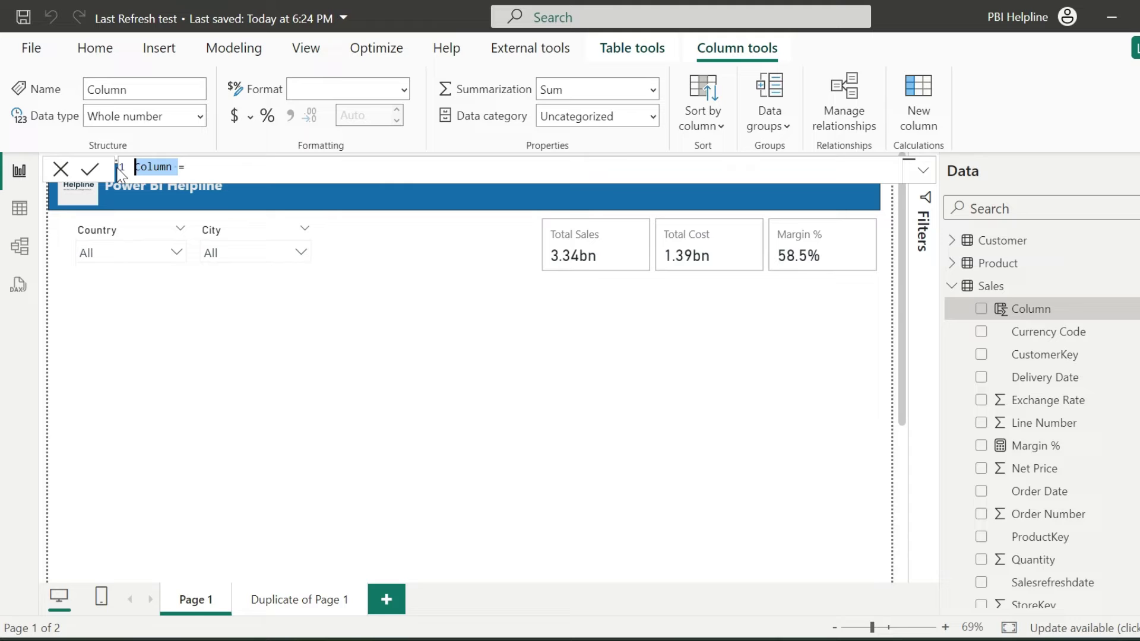
type("refresh Sales")
key("shift+Return")
type("UTC")
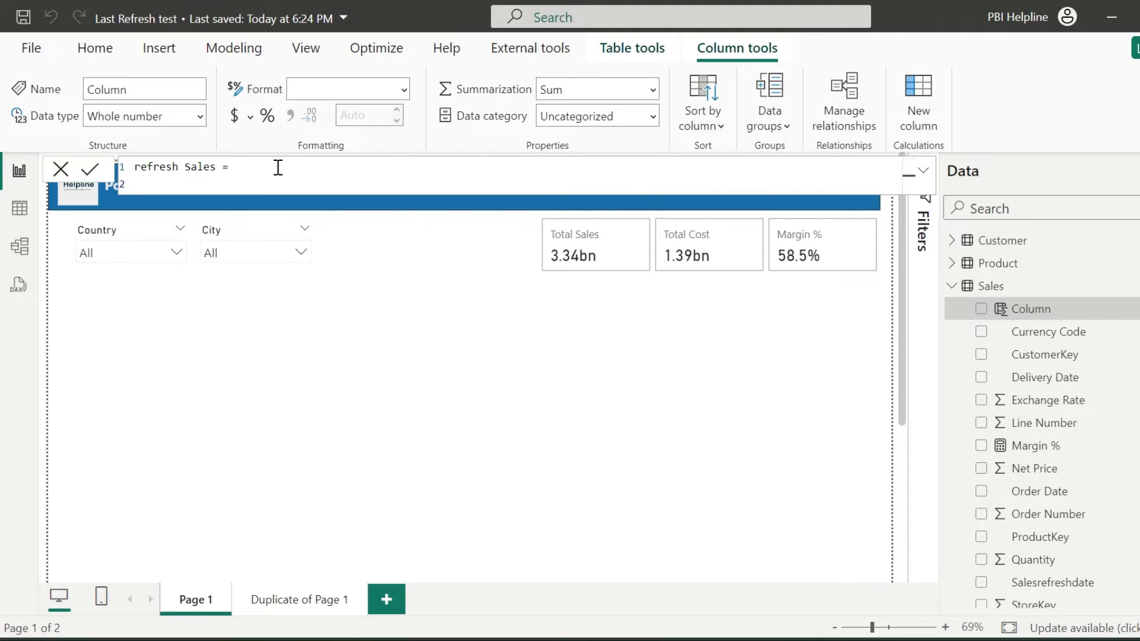
key("Tab")
type("+ TIME(05,30,00)")
key("Return")
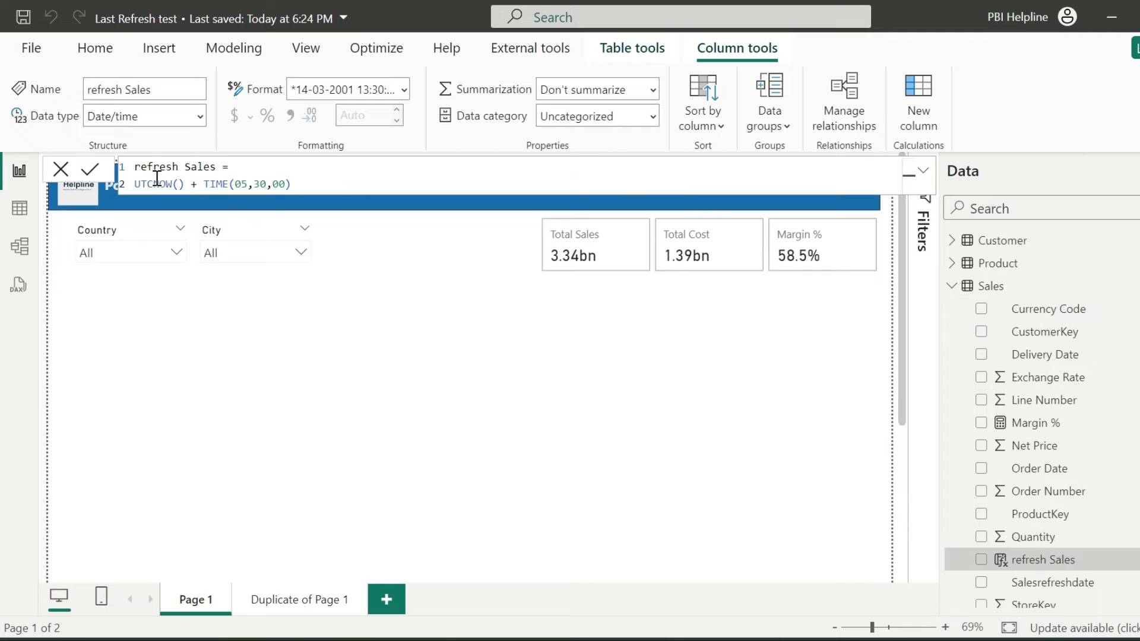
left_click_drag(316, 183, 113, 167)
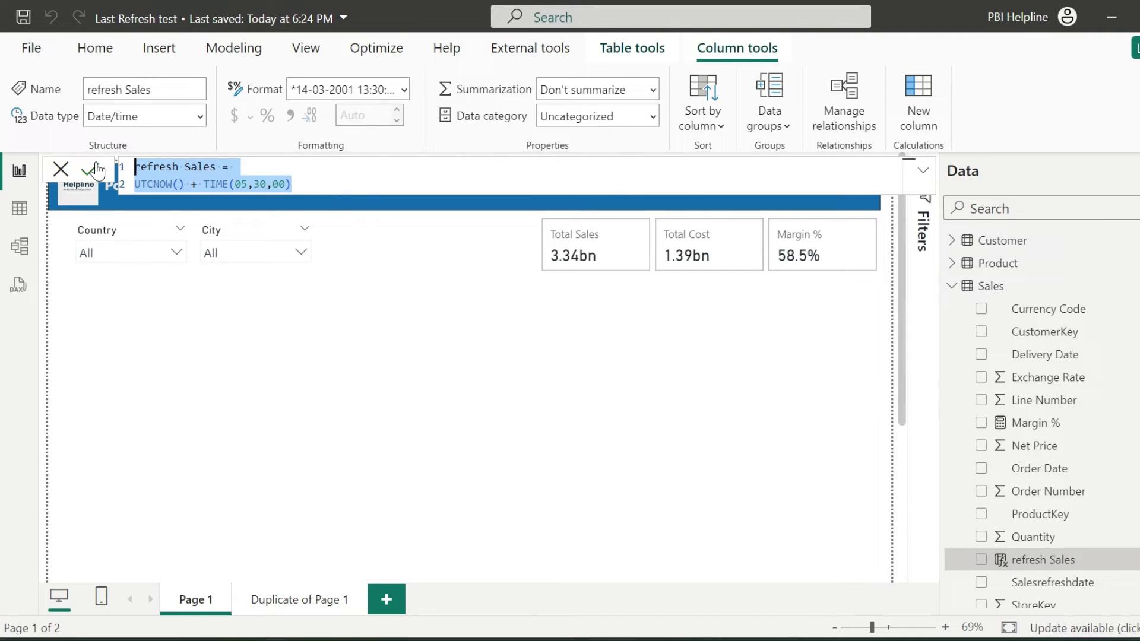
Add the same formula to Product as the refresh product column
right_click(997, 263)
left_click(980, 320)
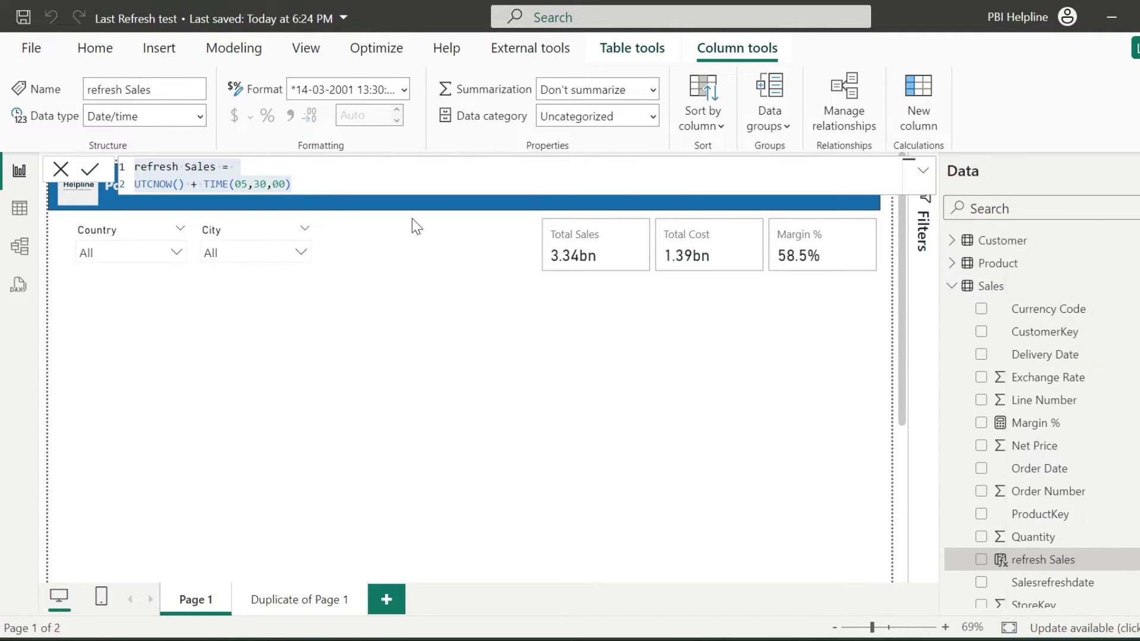
double_click(214, 167)
key("BackSpace")
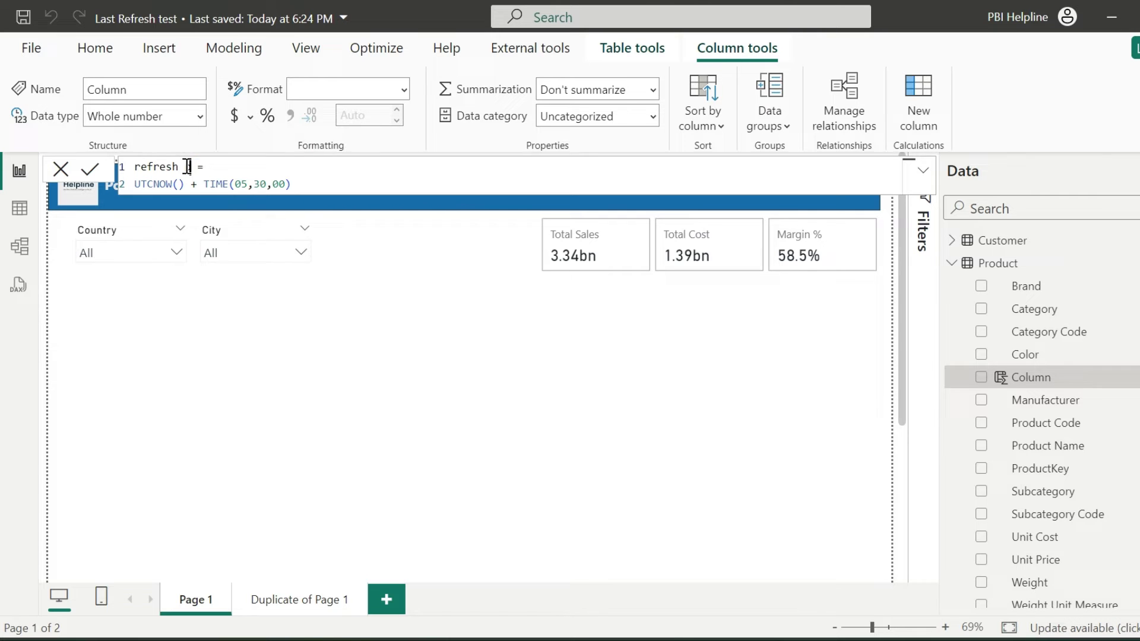
type("product")
key("Return")
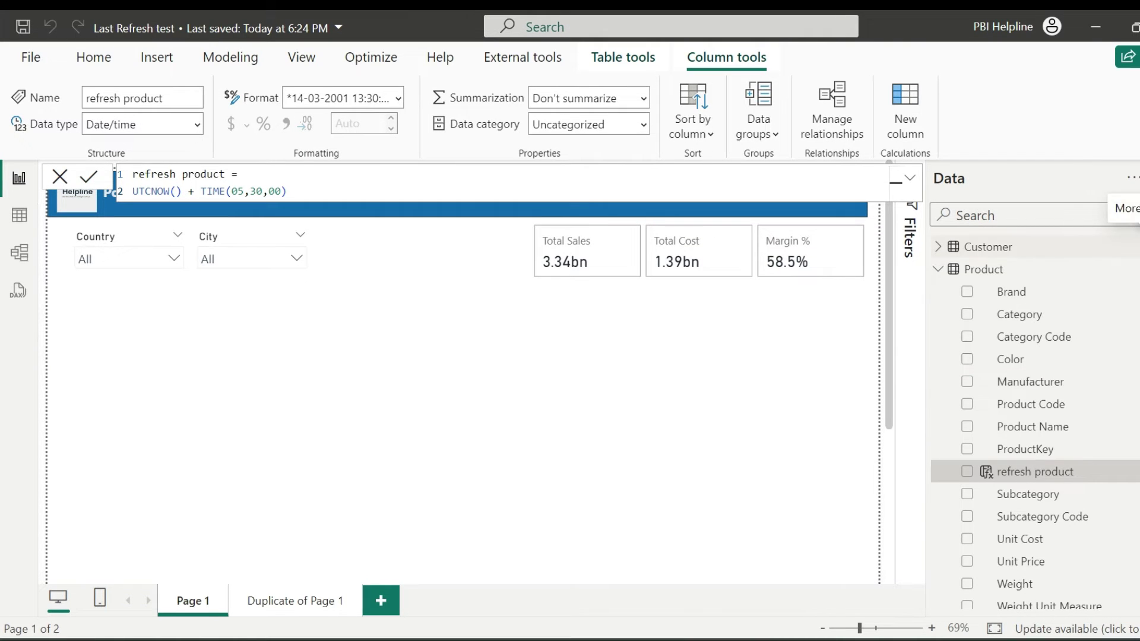
Start a new Customer column from the copied formula, selecting Sales in its name
left_click(1137, 170)
left_click(1034, 299)
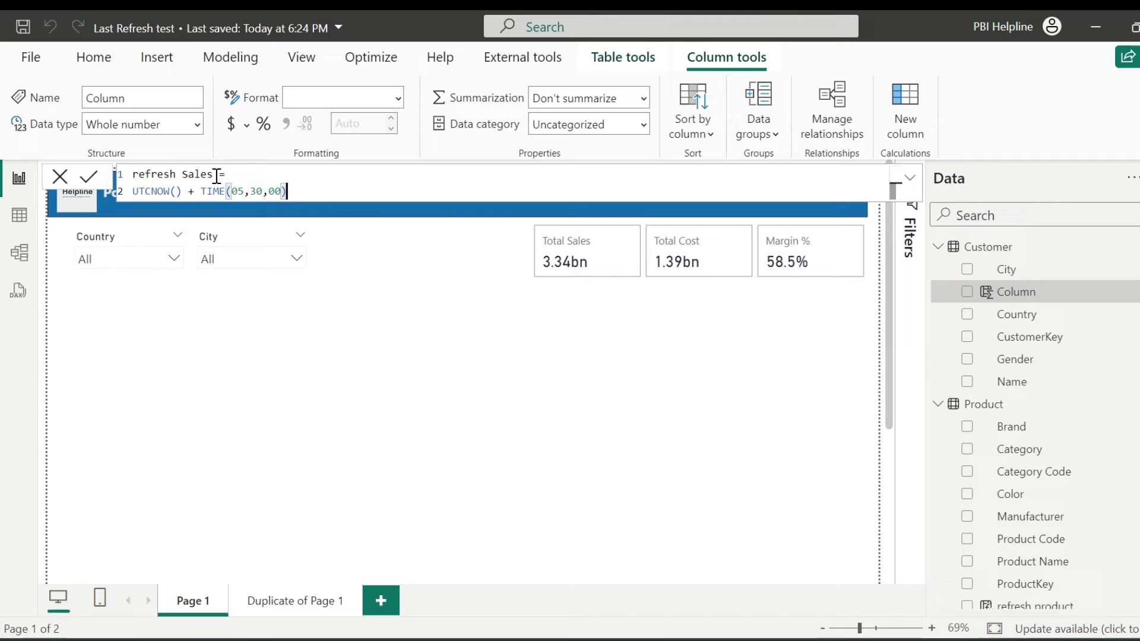
left_click_drag(214, 174, 183, 174)
Finish the refresh customer column, then start a Last refresh measure in Customer using MAXX
type("customer")
key("Return")
right_click(993, 247)
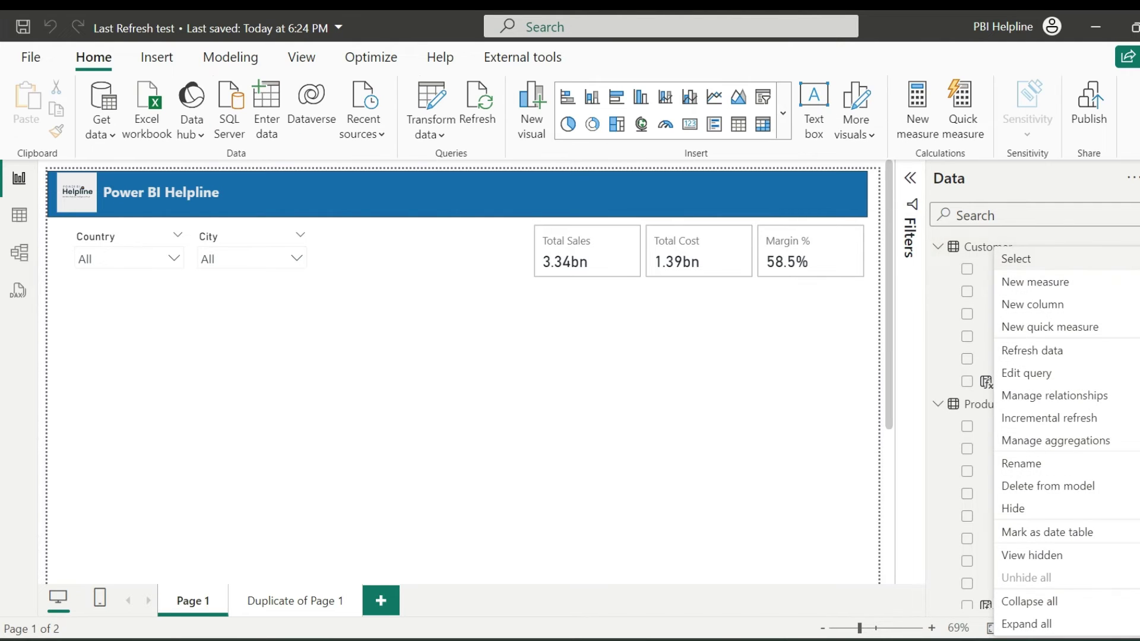
left_click(1033, 295)
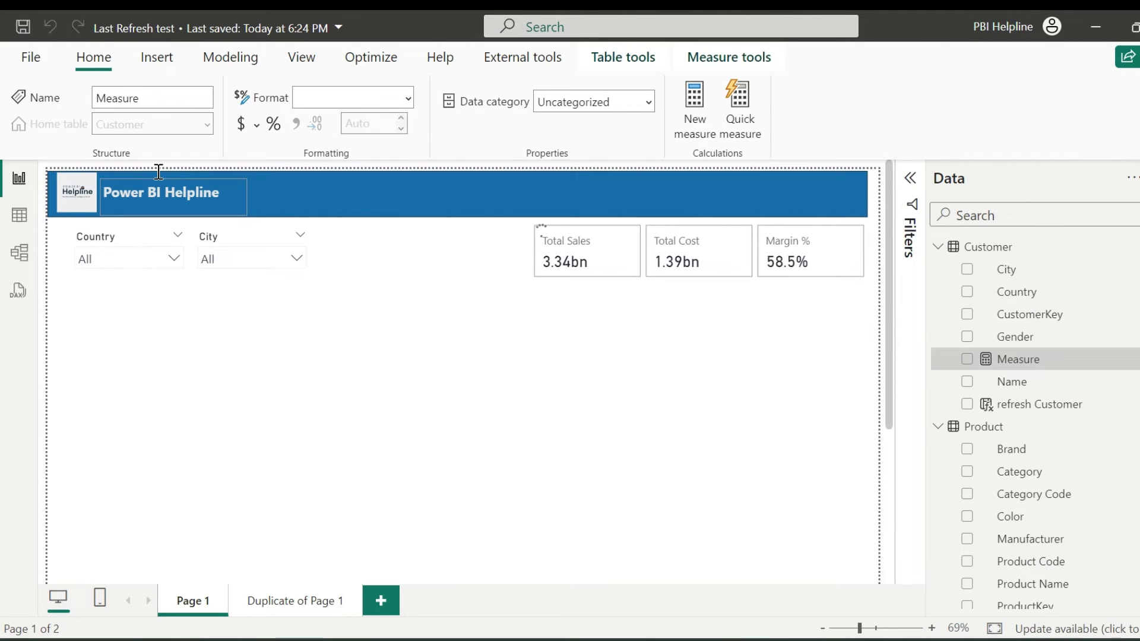
type("L")
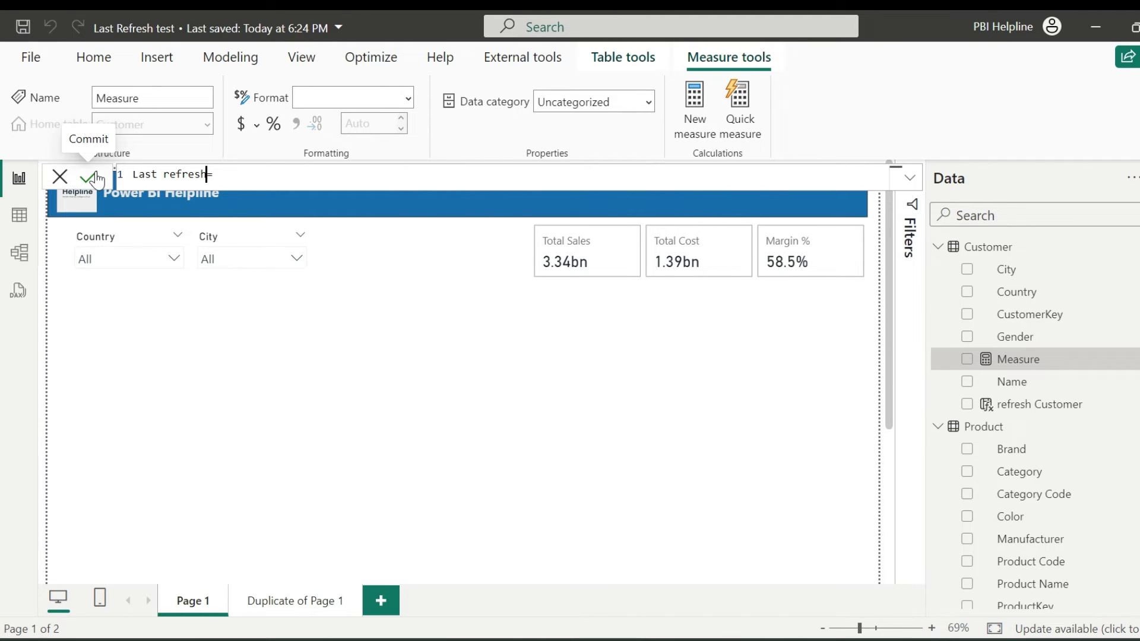
type("ast refresh")
key("shift+Return")
type("maxx")
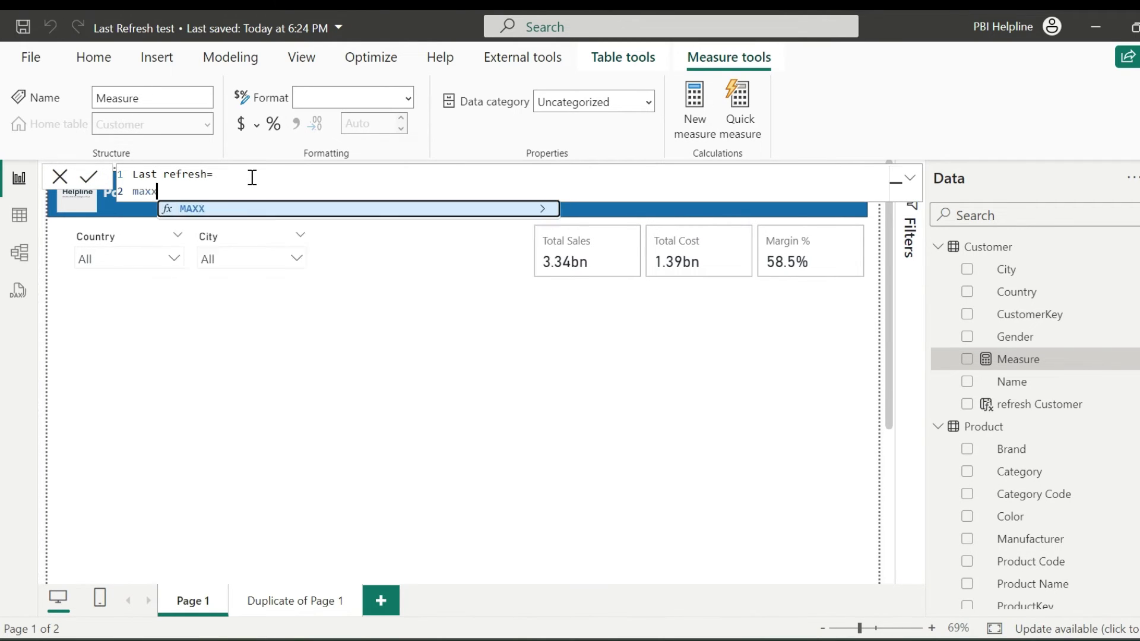
key("Tab")
Complete MAXX over the MAX of refresh Customer, product and Sales columns, using [Value]
key("shift+Return")
type("{")
key("shift+Return")
type("max")
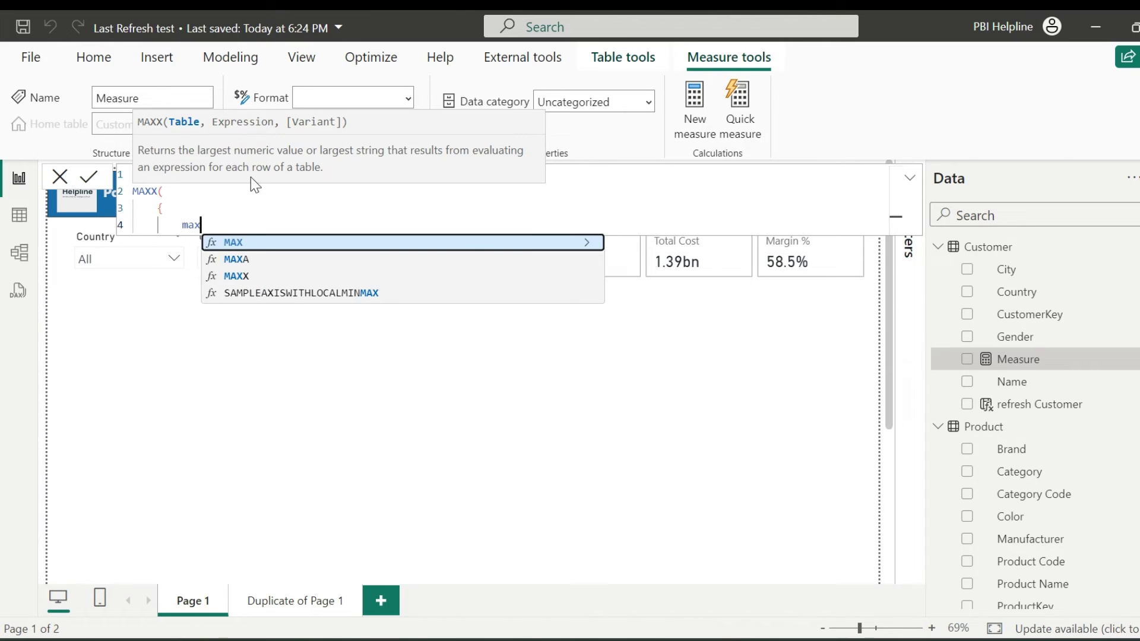
key("Tab")
type("Customer[refresh Customer]),")
key("shift+Return")
type("MAX('Product'[refresh product]),")
key("shift+Return")
type("MAX(Sales[refresh Sales])")
key("shift+Return")
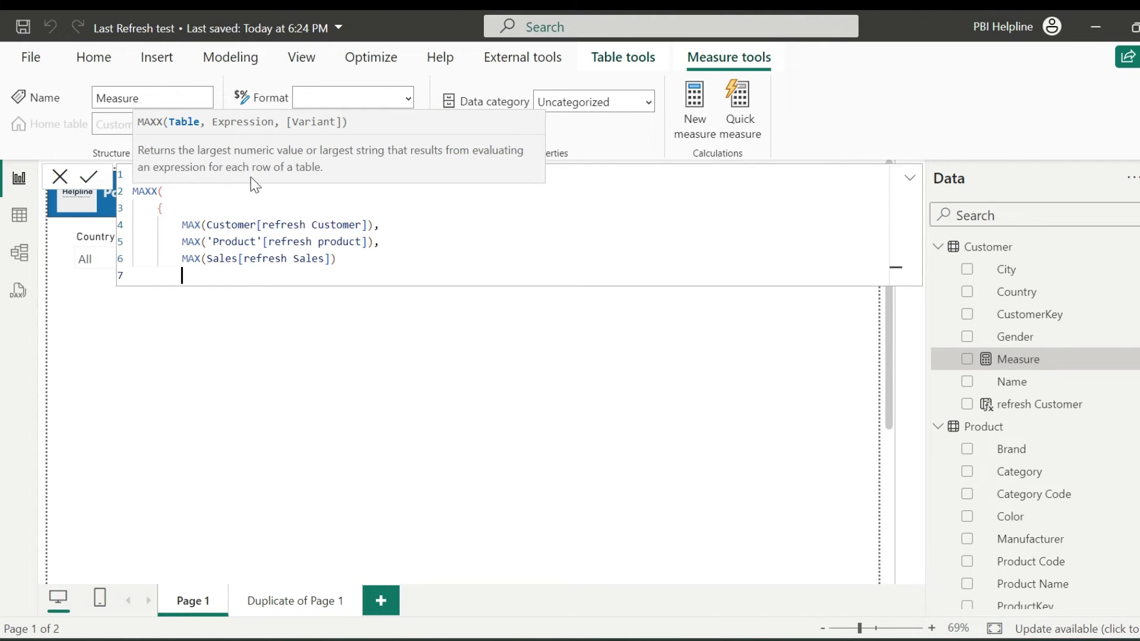
type("}")
key("shift+Return")
type(")")
key("Return")
type(",")
key("shift+Return")
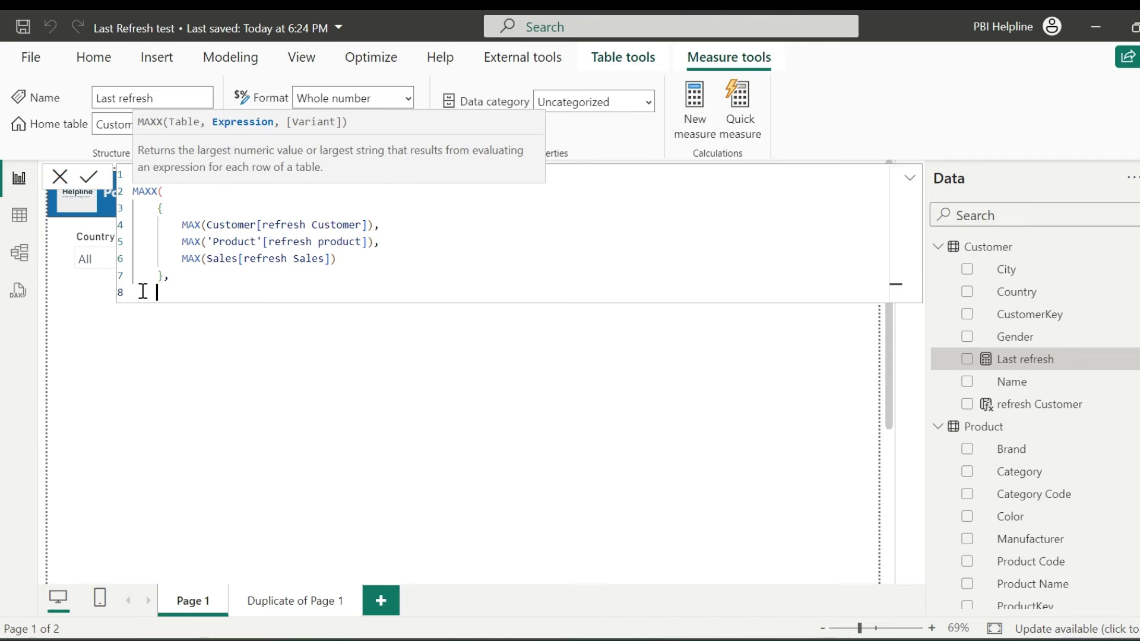
type("[Value]")
key("Return")
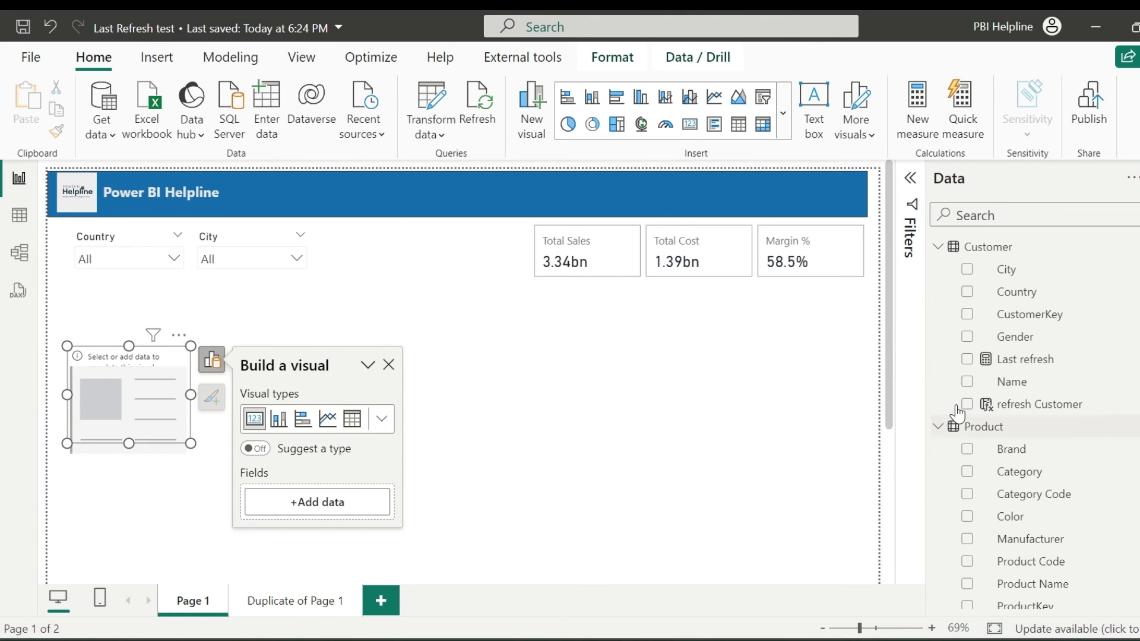
Show Last refresh on a card and publish the report to the PBI Helpline workspace
left_click(967, 359)
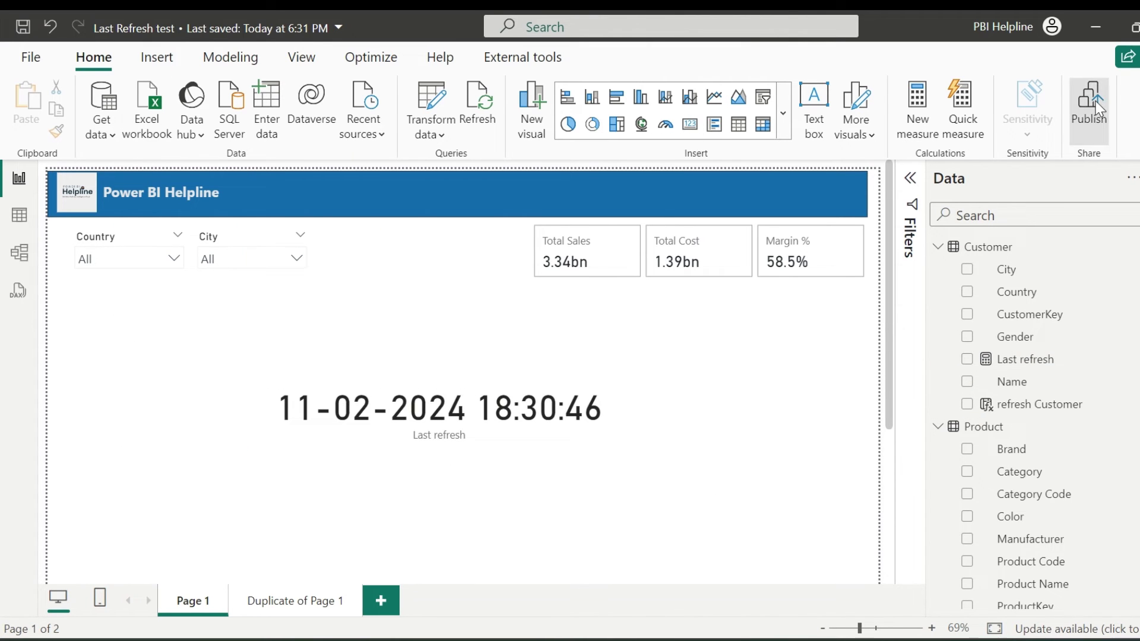
left_click(1098, 108)
left_click(427, 428)
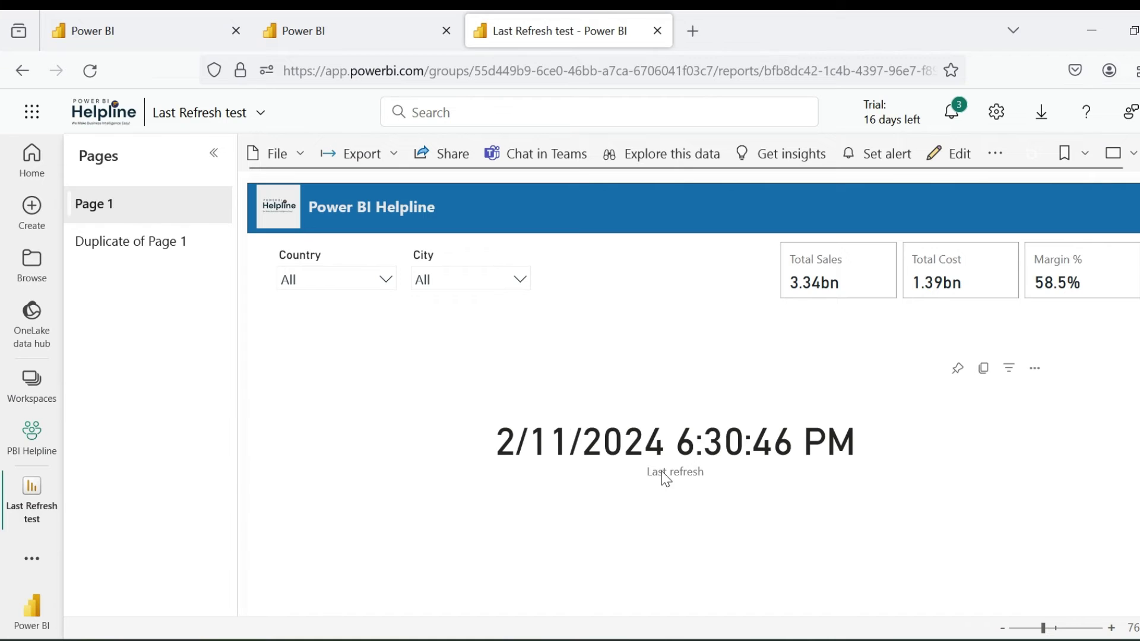
Refresh the semantic model now and check the report's data update time in its details
left_click(369, 30)
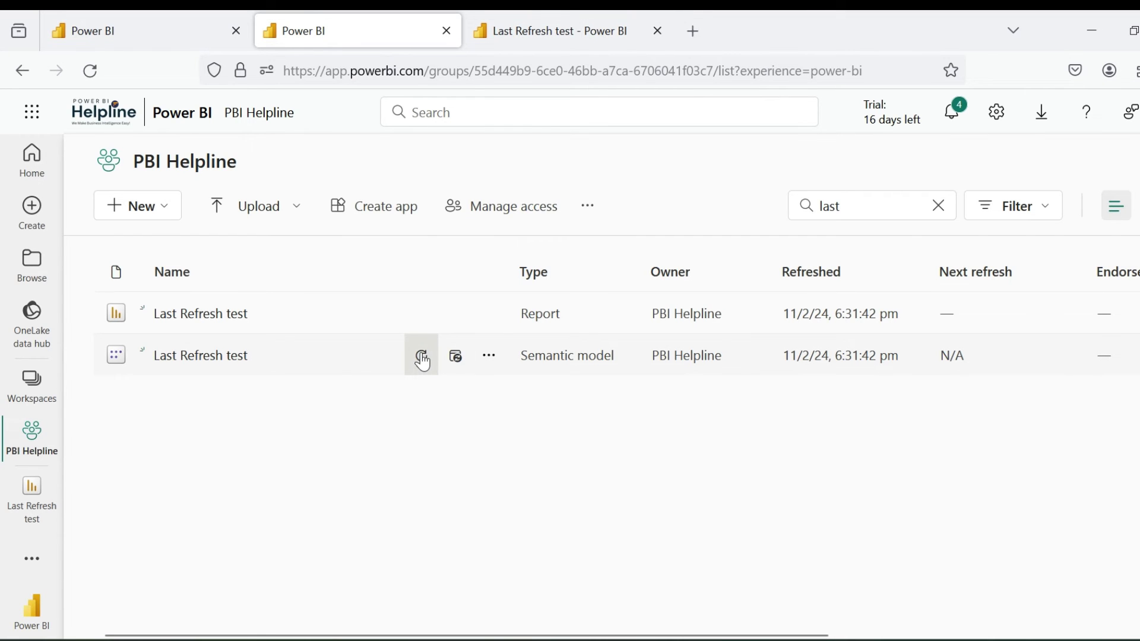
left_click(422, 356)
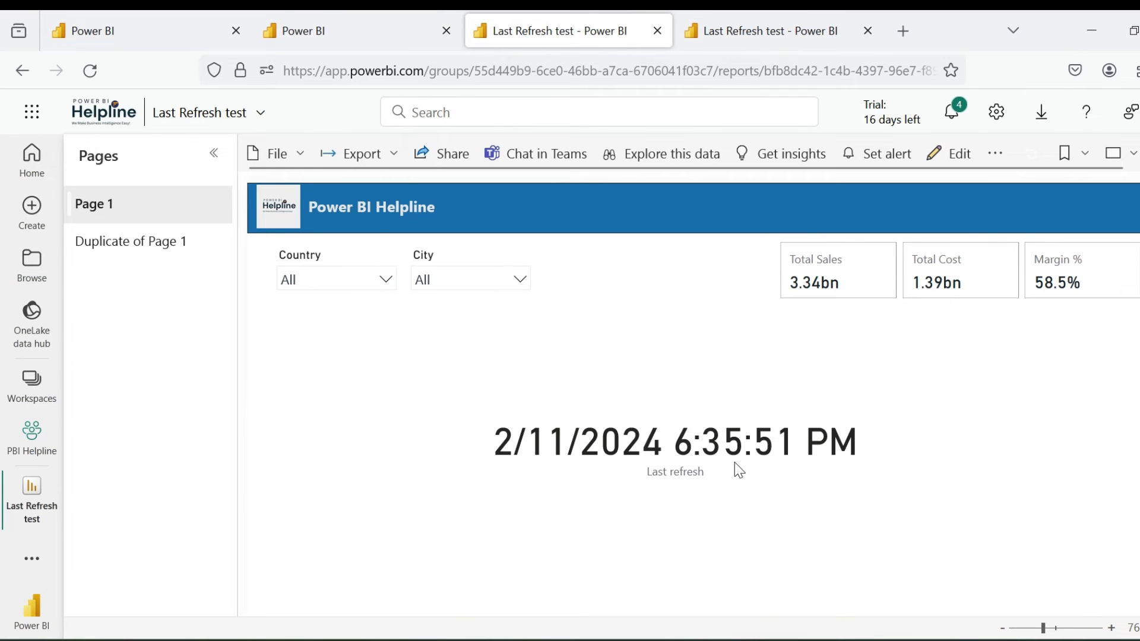
left_click(259, 113)
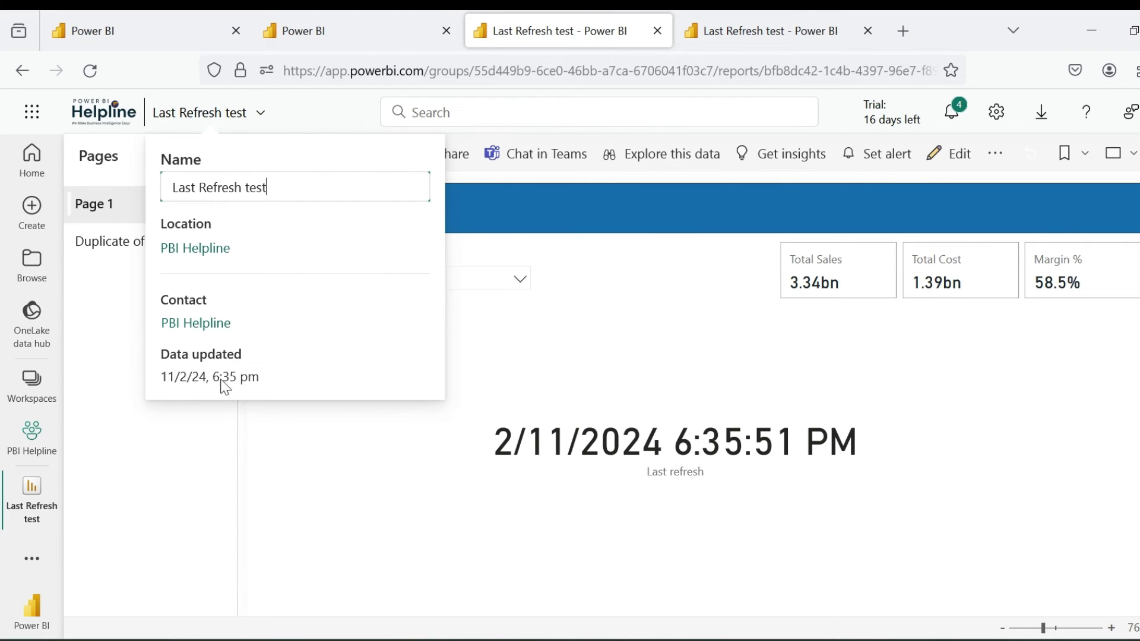
left_click(364, 48)
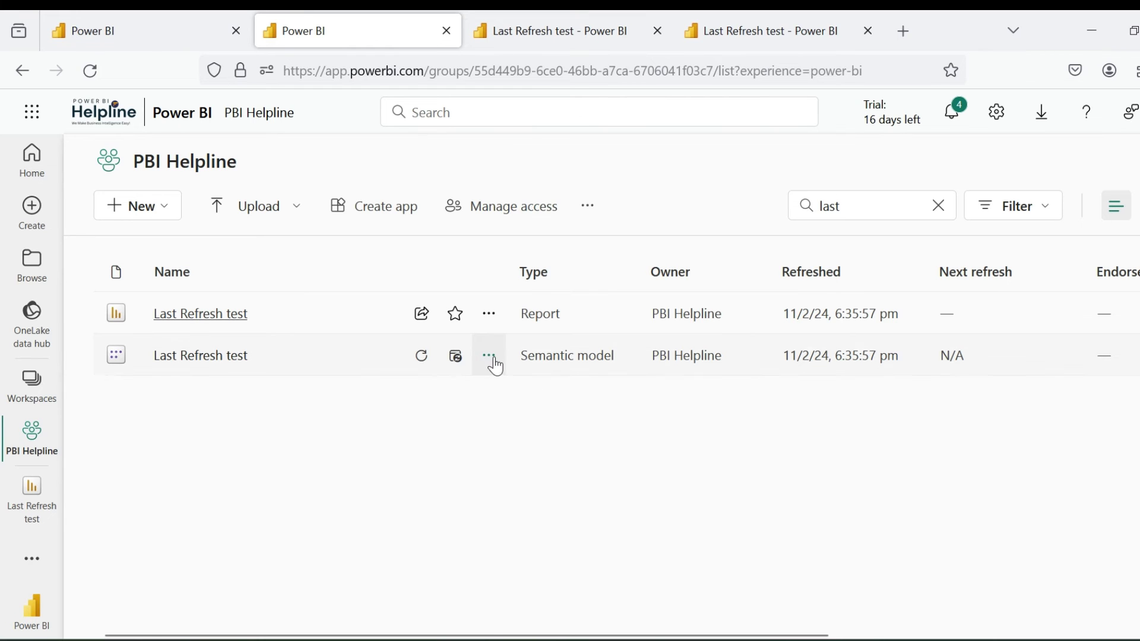
Compare times in the semantic model's refresh history, then return to the report
left_click(490, 356)
left_click(514, 523)
left_click(484, 347)
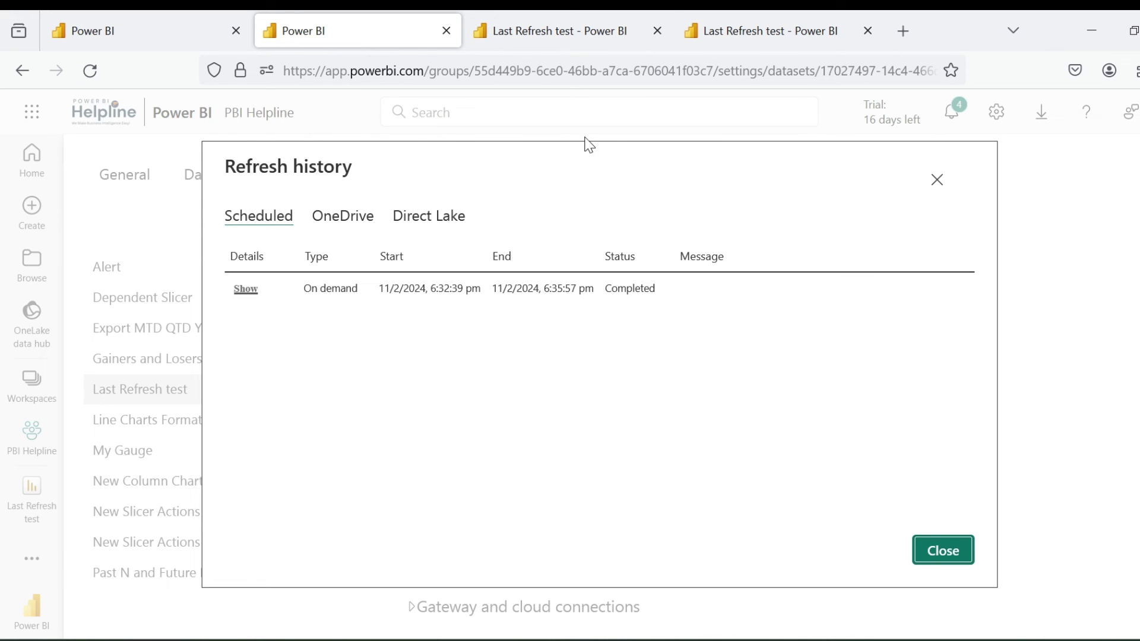
left_click(558, 31)
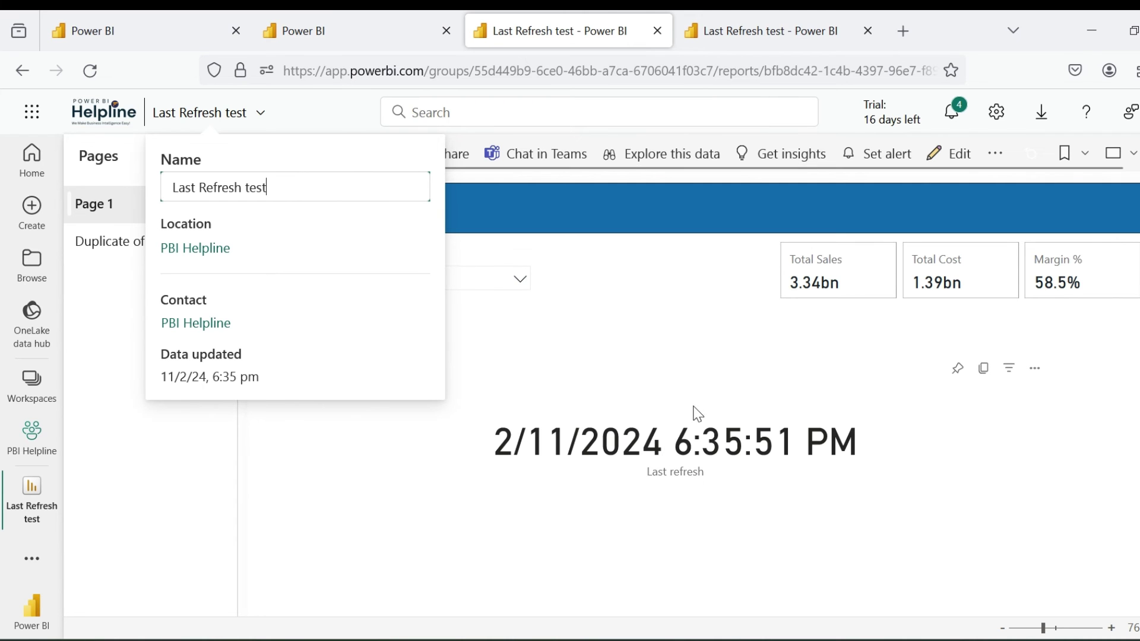
Close the report details panel to view the Last refresh card at 6:35:51 PM
key("Escape")
mouse_move(769, 469)
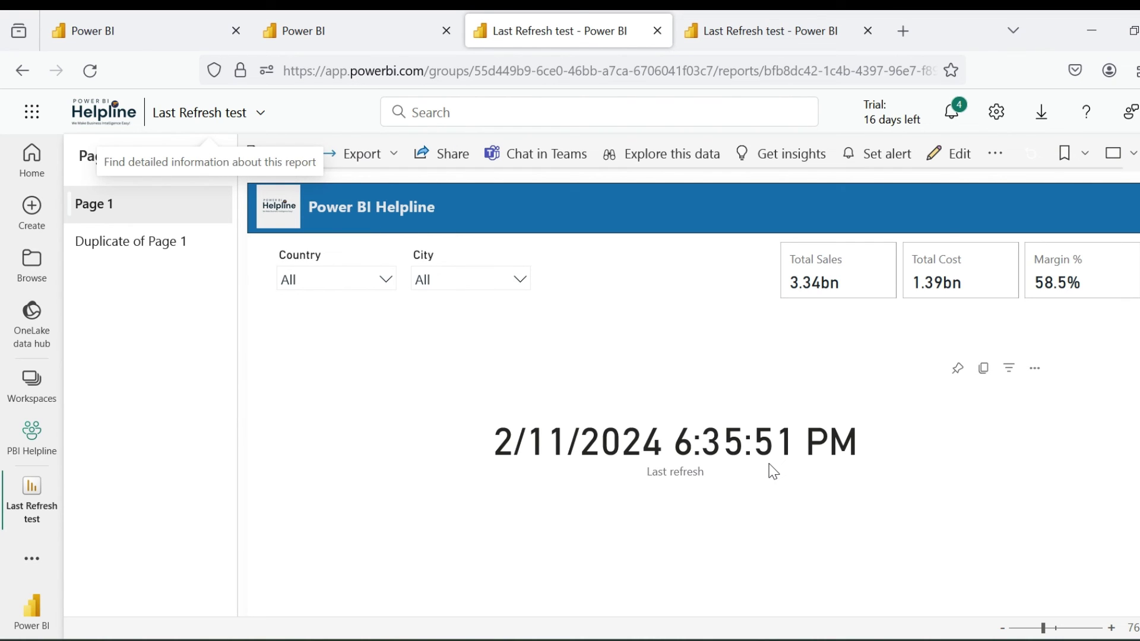